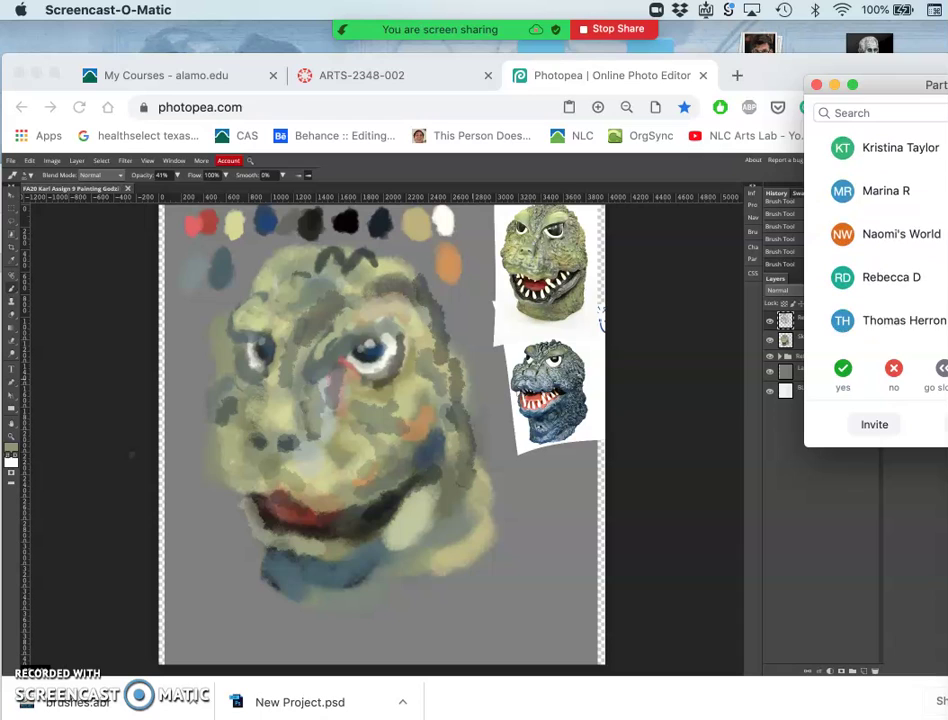
# Move the meeting's participants window away so the whole painting workspace and its layers are uncovered
pyautogui.scroll(10, 880, 258)
pyautogui.moveTo(906, 87); pyautogui.dragTo(947, 52)
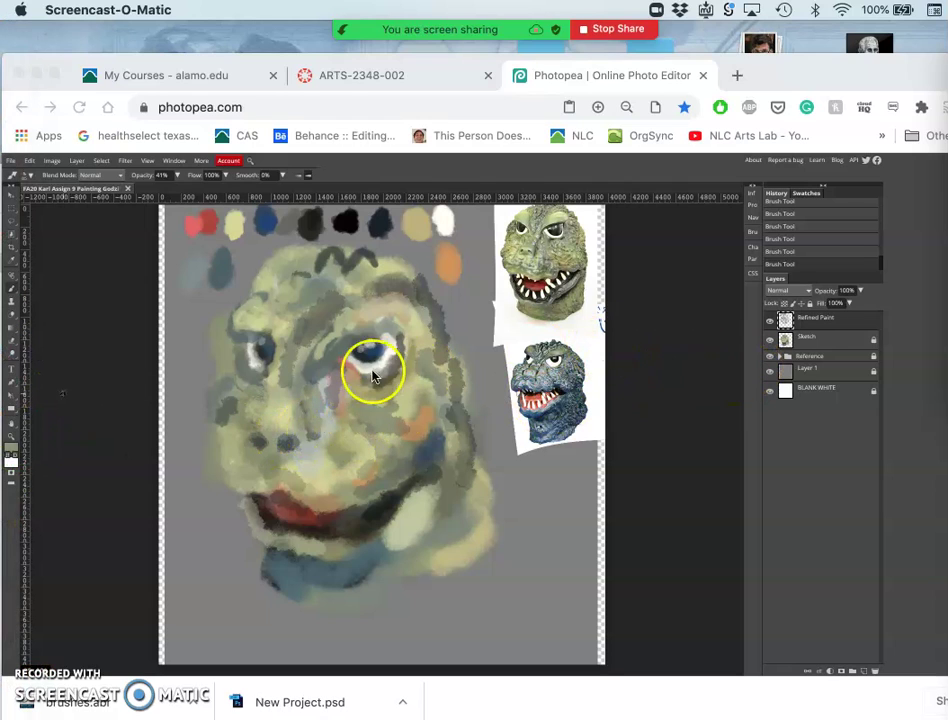
pyautogui.click(770, 320)
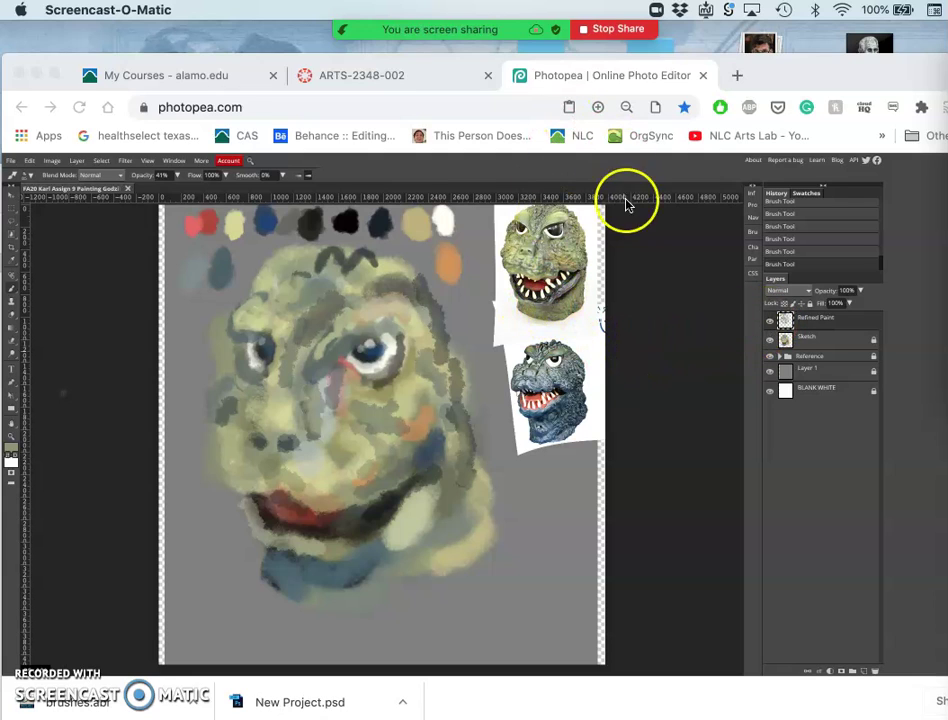
# Open the current brush's settings and set the size jitter in Tip Dynamics to 36%
pyautogui.click(33, 178)
pyautogui.click(30, 177)
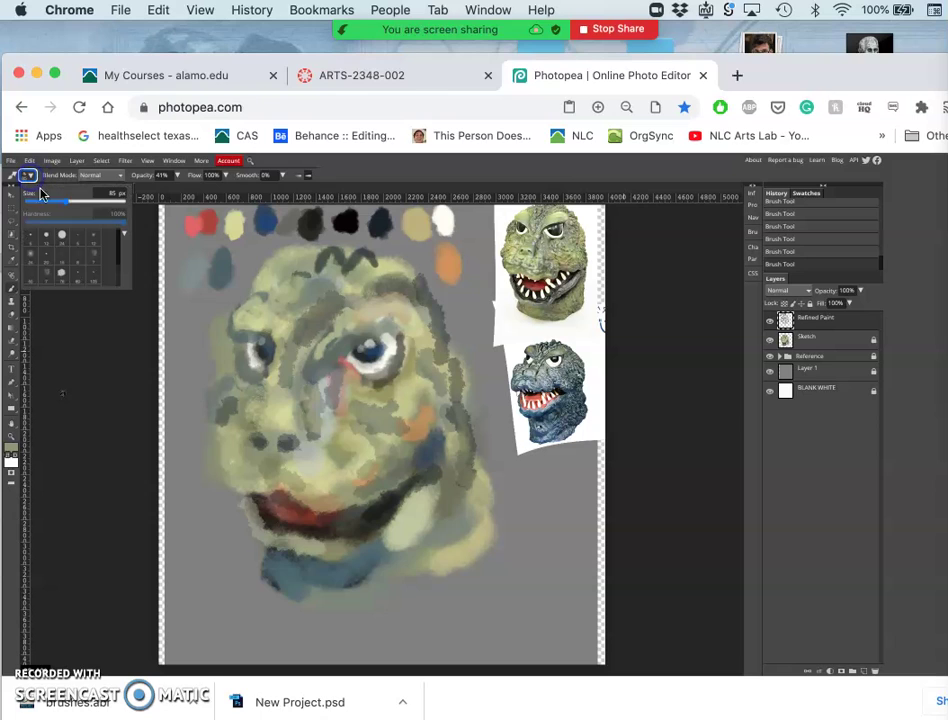
pyautogui.click(60, 280)
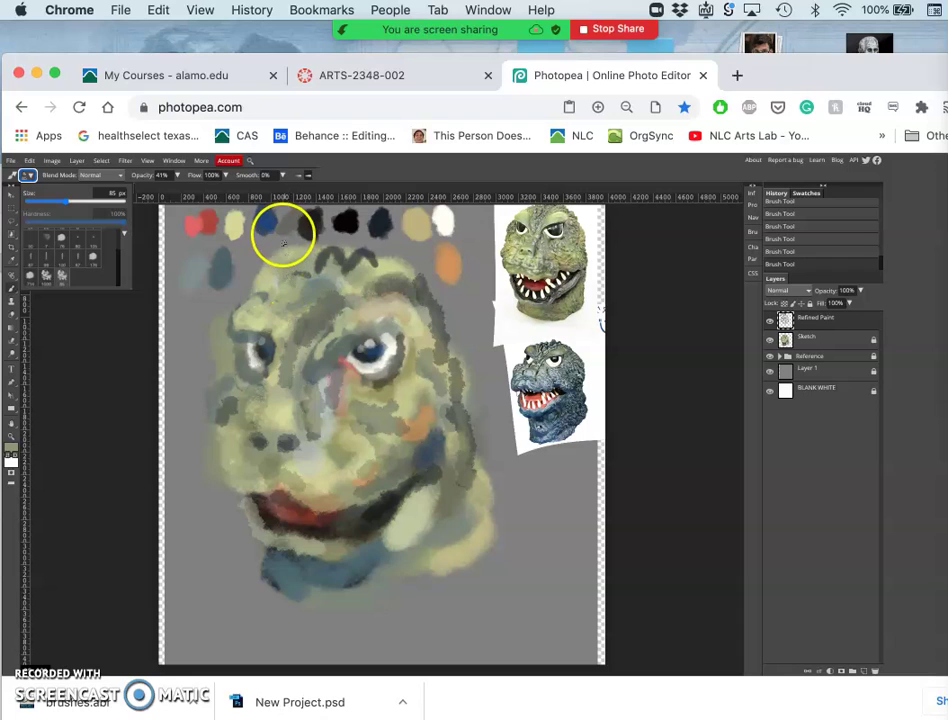
pyautogui.click(752, 231)
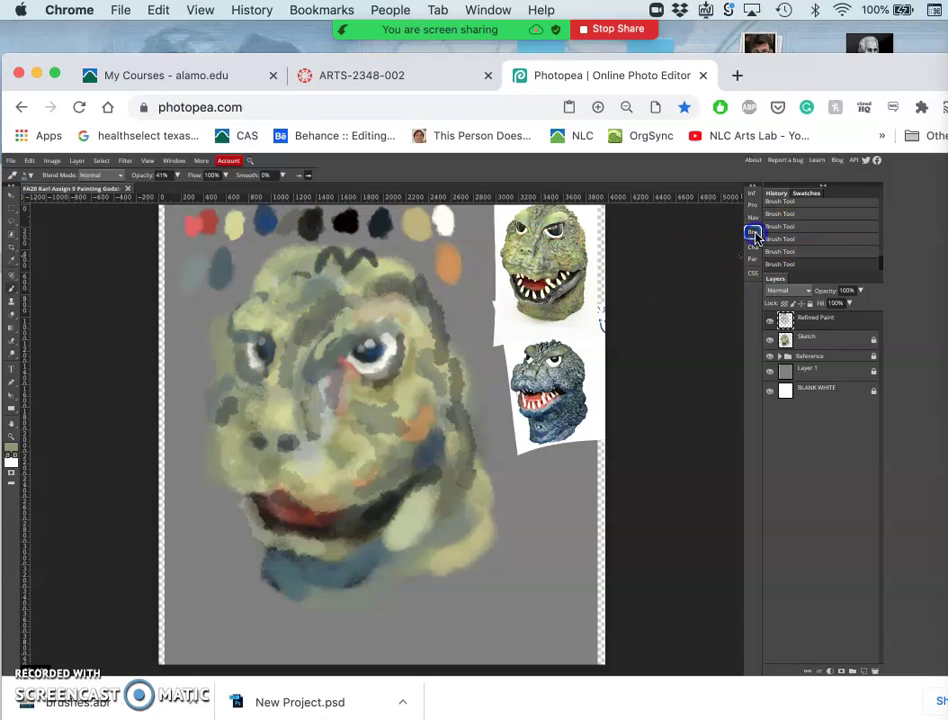
pyautogui.click(752, 231)
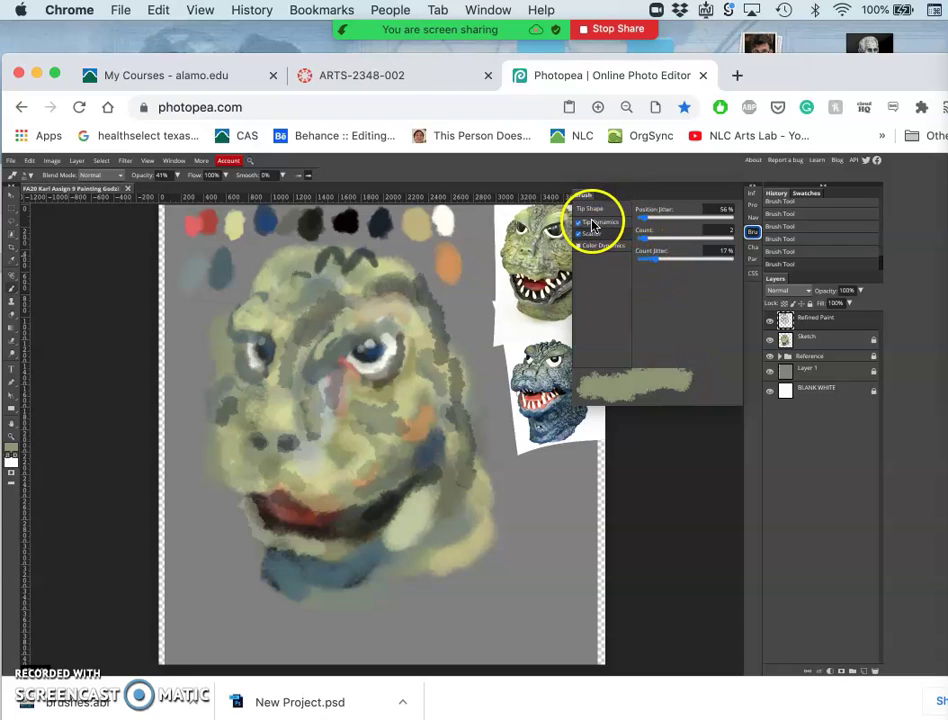
pyautogui.click(596, 221)
pyautogui.click(668, 219)
pyautogui.moveTo(670, 224); pyautogui.dragTo(665, 220)
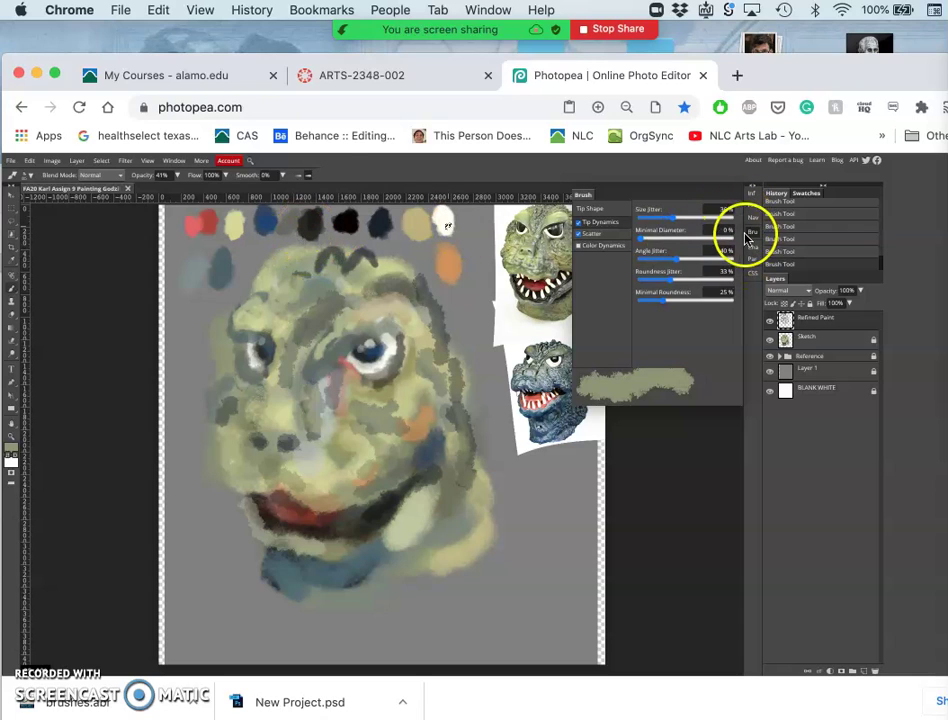
# Raise the brush opacity to 57% and blend greens sampled from the face along the bridge of the nose
pyautogui.click(176, 176)
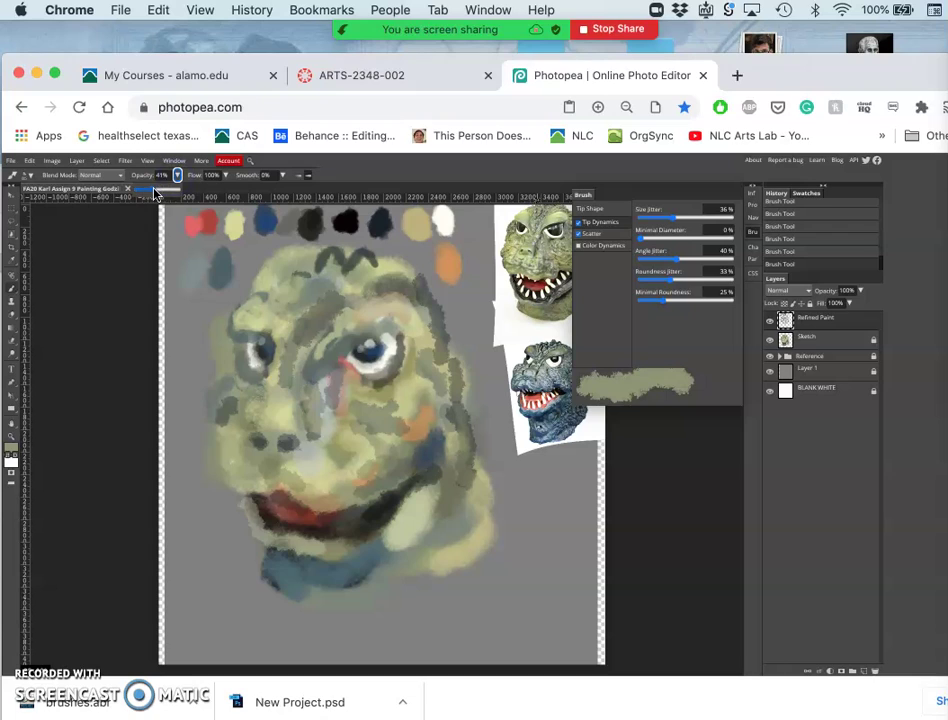
pyautogui.moveTo(155, 194); pyautogui.dragTo(158, 193)
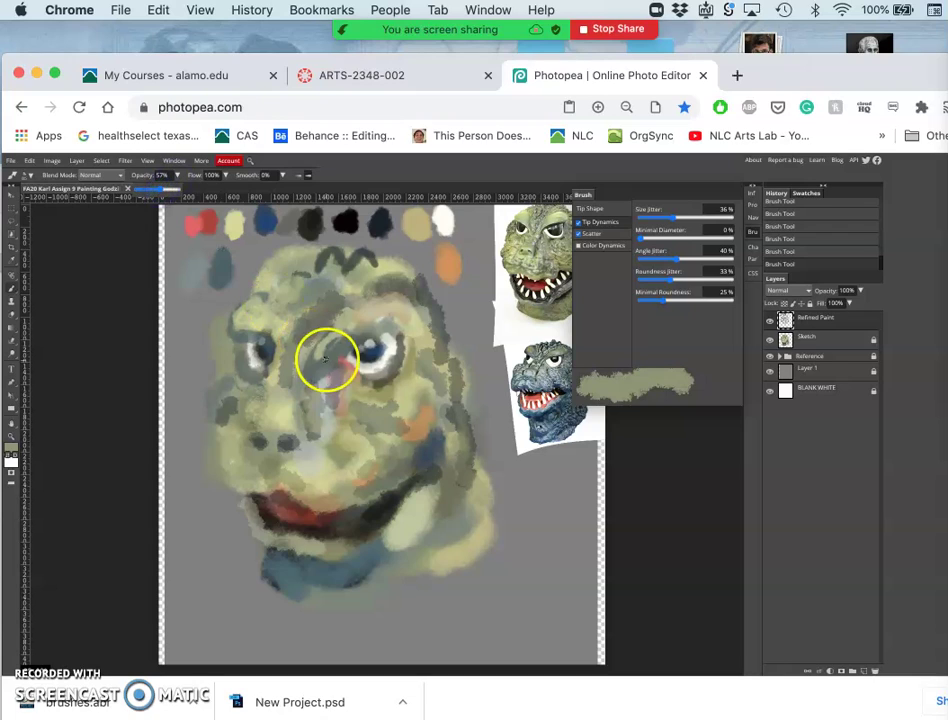
pyautogui.click(752, 236)
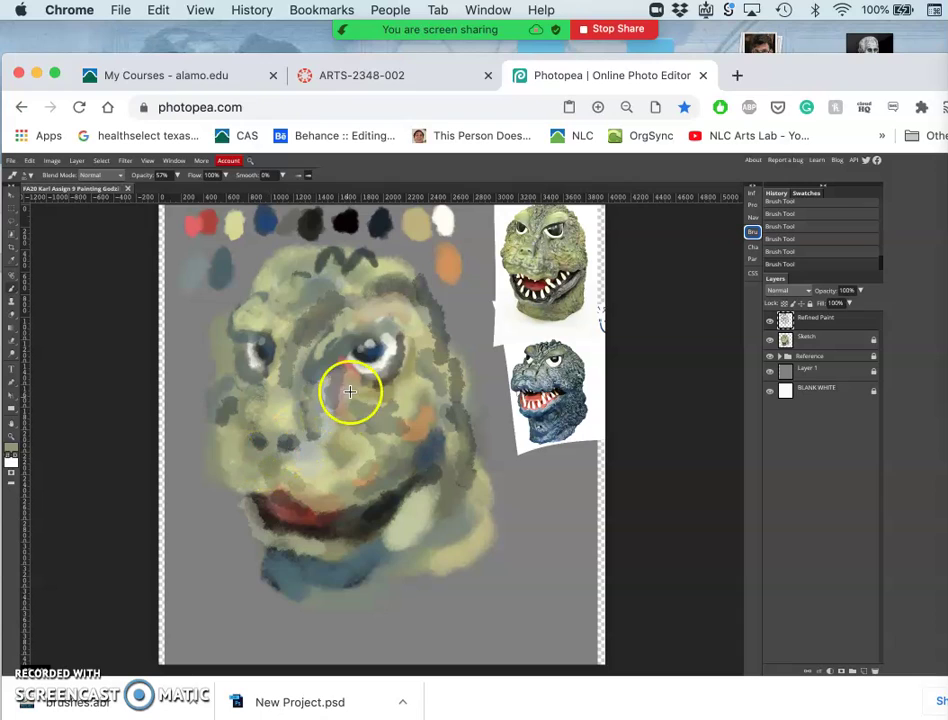
pyautogui.keyDown('alt'); pyautogui.click(346, 338); pyautogui.keyUp('alt')
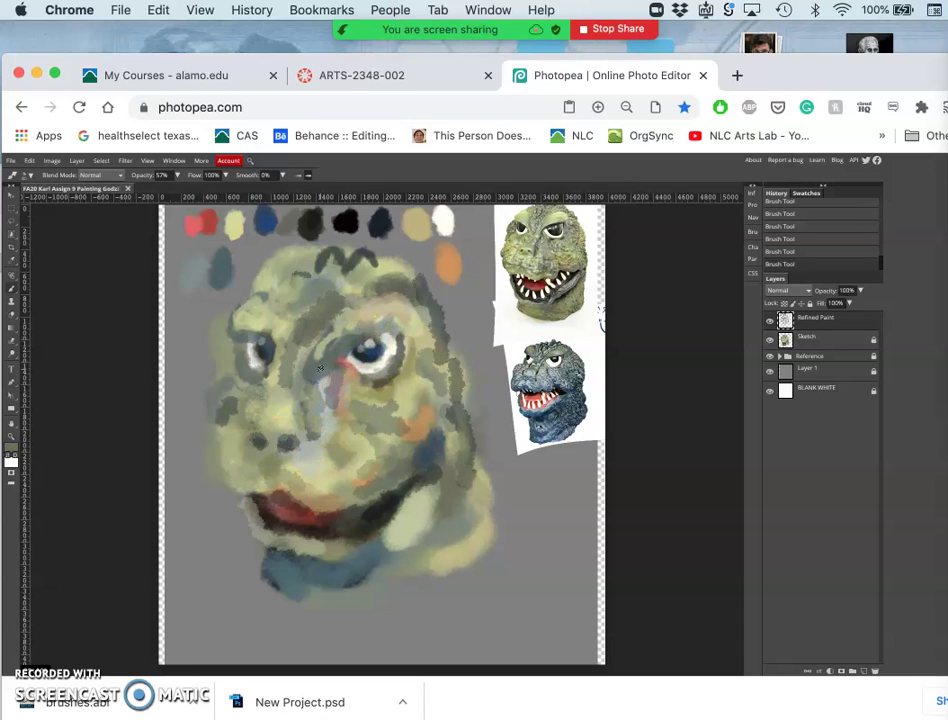
pyautogui.keyDown('alt'); pyautogui.click(368, 391); pyautogui.keyUp('alt')
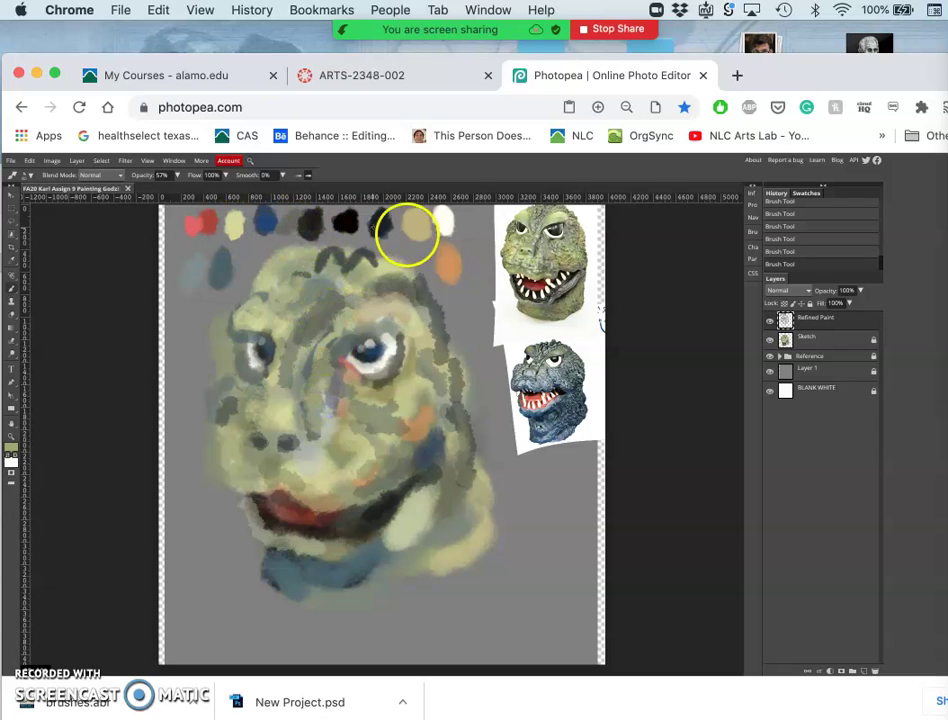
# Sample white from the painted swatches, reduce the brush to 37 px and paint three lower teeth in the mouth
pyautogui.keyDown('alt'); pyautogui.click(446, 221); pyautogui.keyUp('alt')
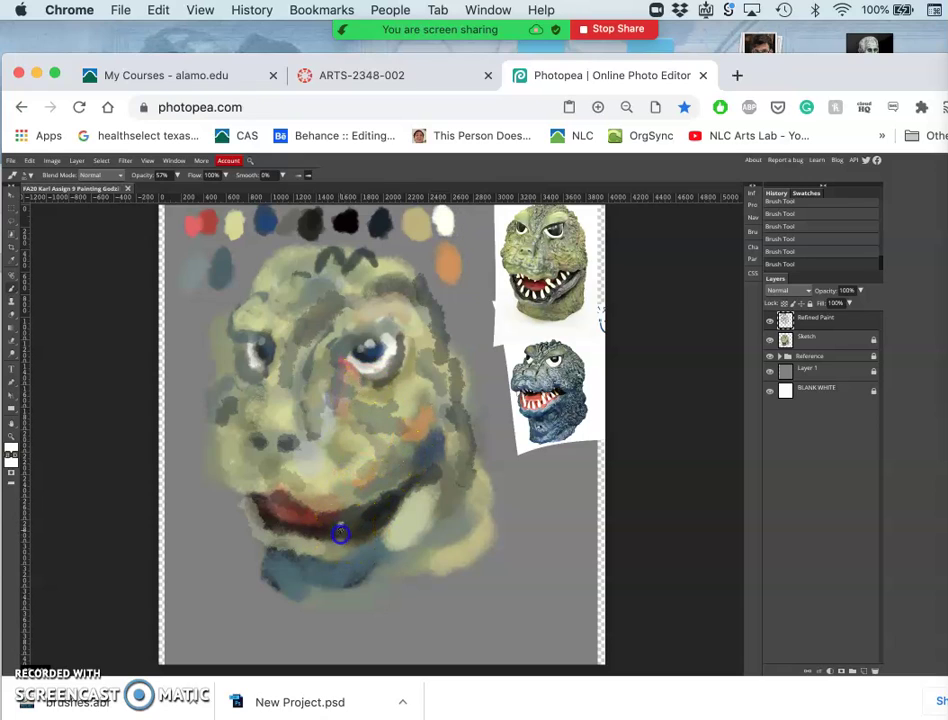
pyautogui.click(337, 523)
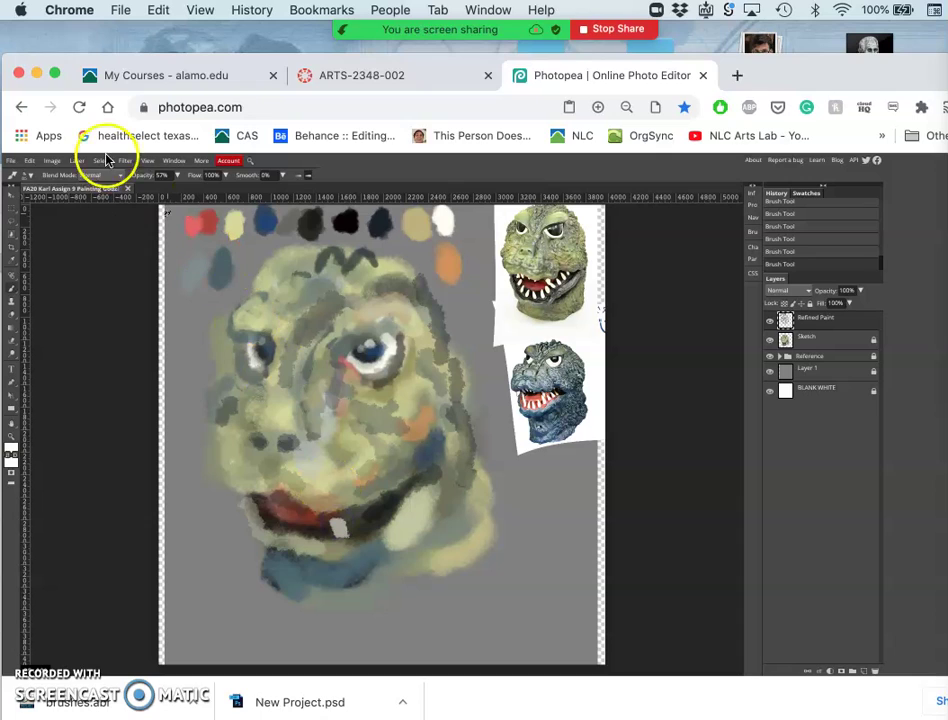
pyautogui.click(29, 176)
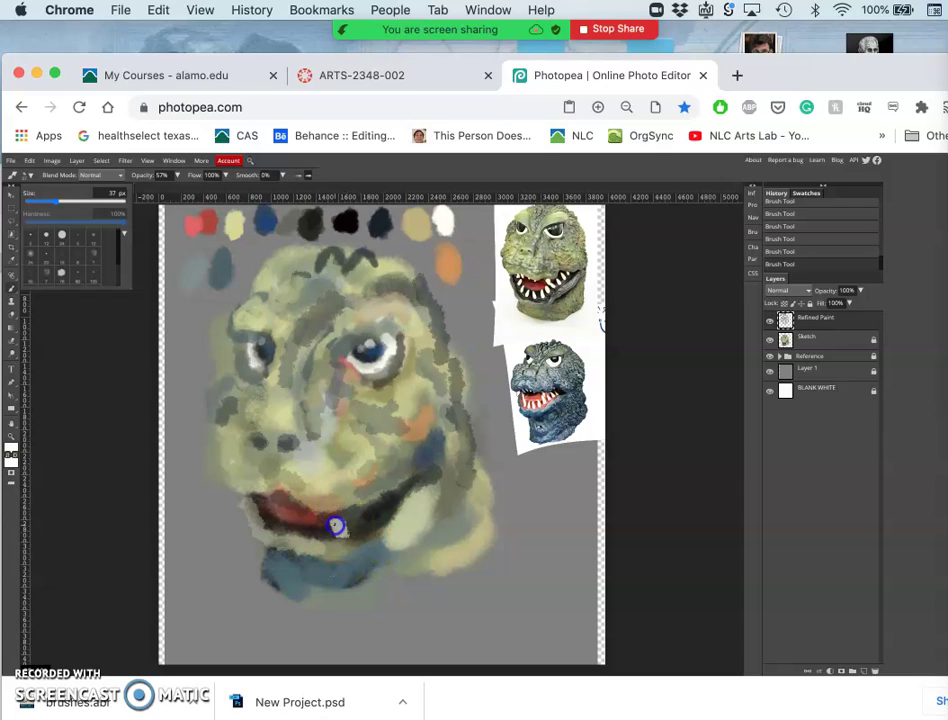
pyautogui.click(338, 528)
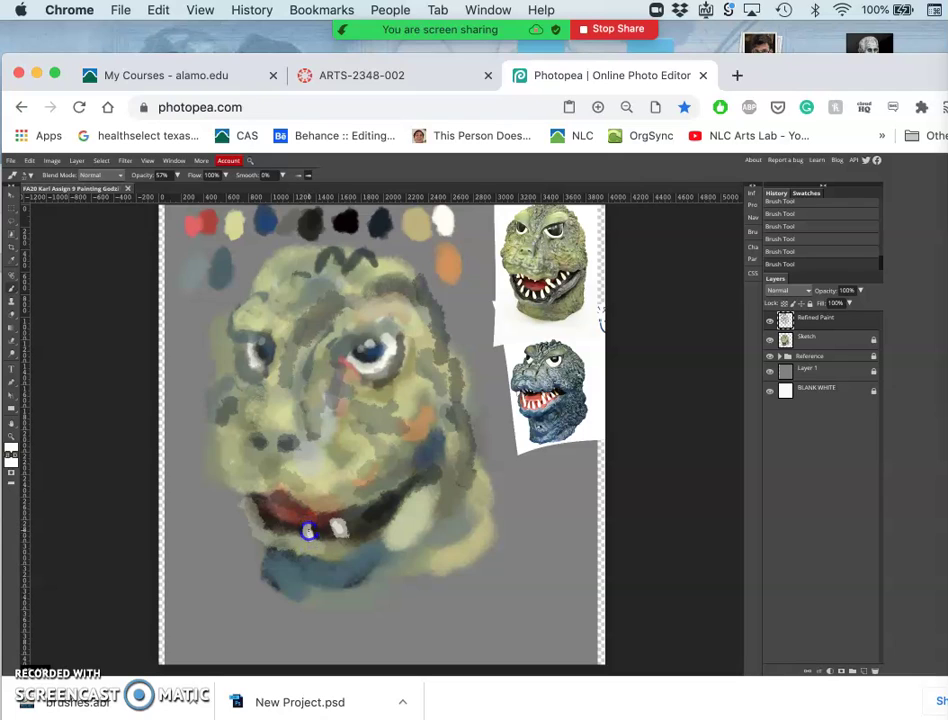
pyautogui.moveTo(307, 527)
pyautogui.mouseDown()
pyautogui.moveTo(277, 542)
pyautogui.moveTo(275, 514)
pyautogui.moveTo(290, 522)
pyautogui.mouseUp()
pyautogui.moveTo(305, 512); pyautogui.dragTo(292, 533)
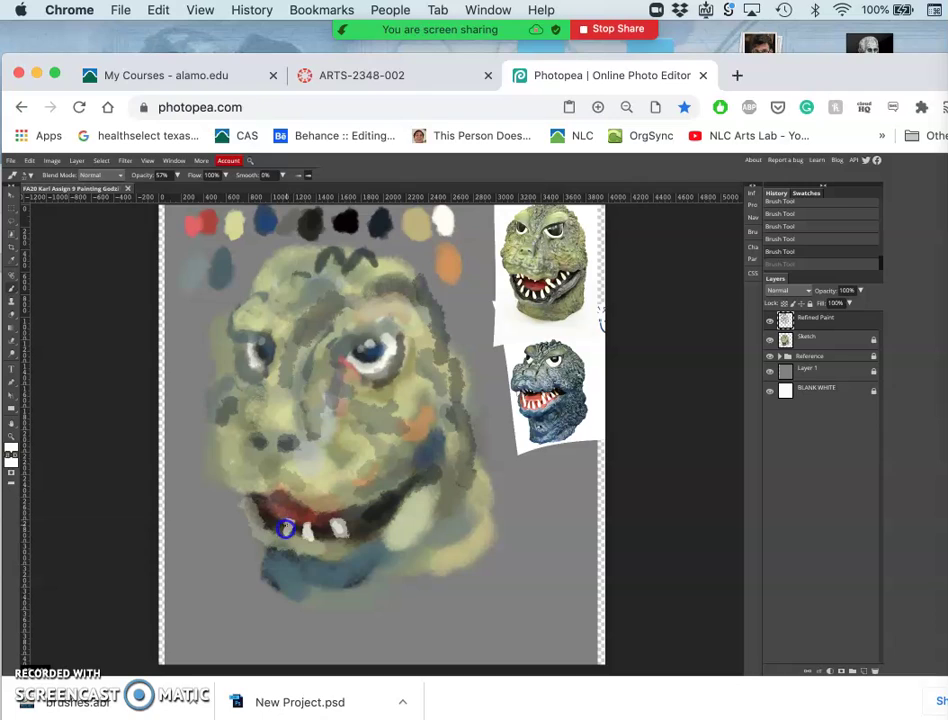
pyautogui.click(291, 518)
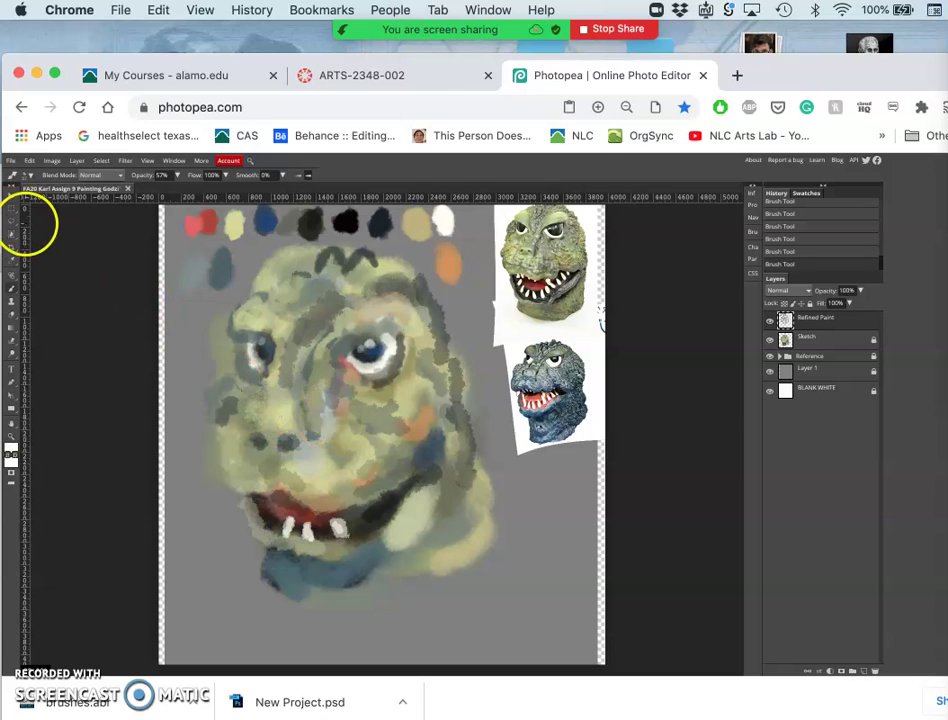
# Lasso all the painted color swatches above the head on the Refined Paint layer and cut them out
pyautogui.click(11, 221)
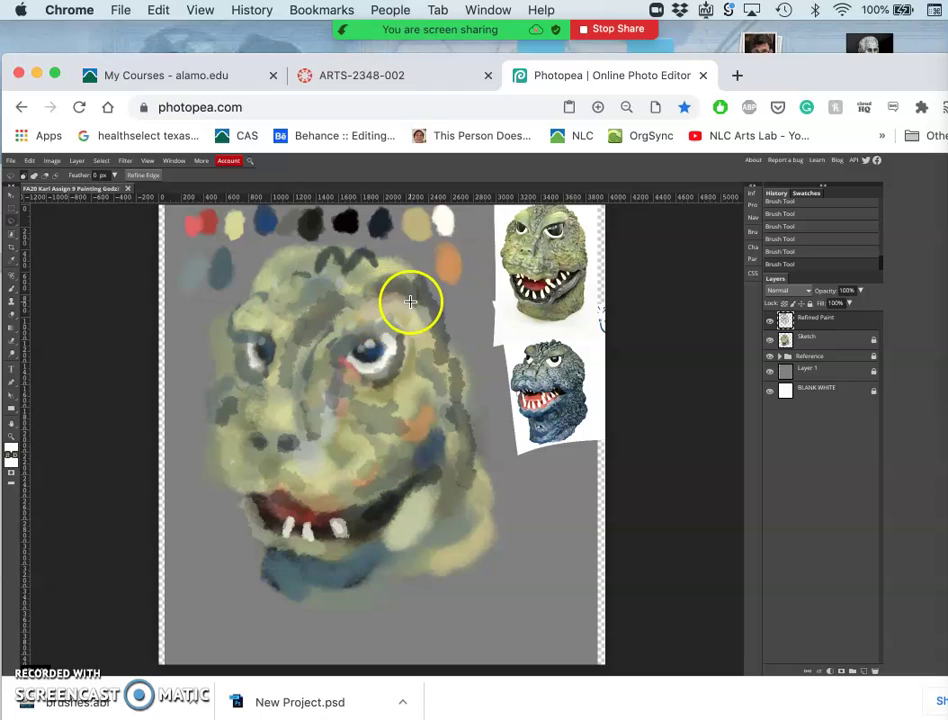
pyautogui.doubleClick(811, 325)
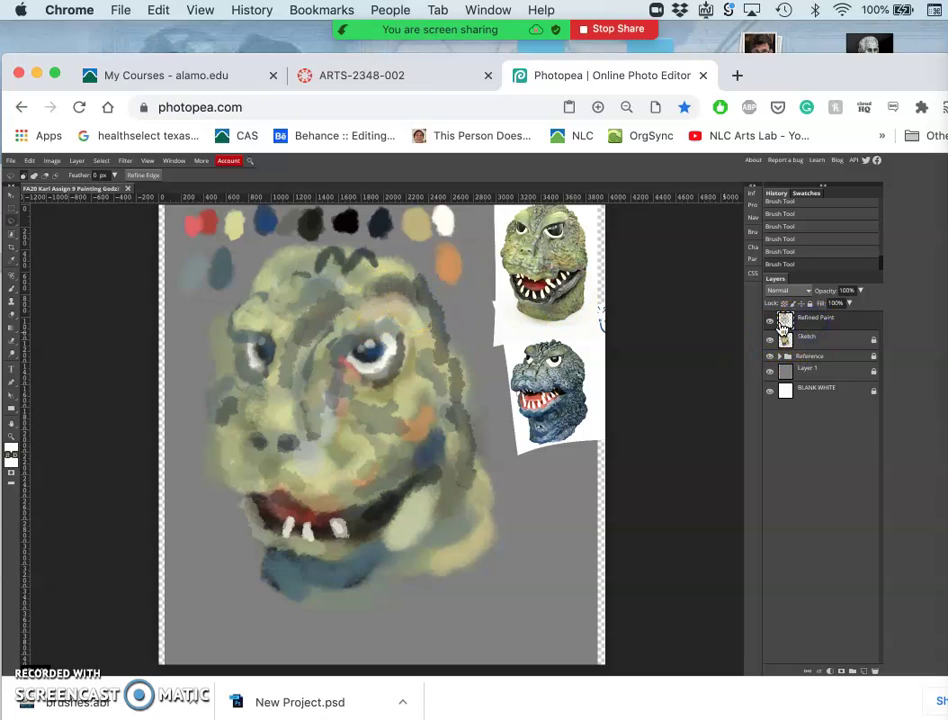
pyautogui.click(770, 321)
pyautogui.click(770, 321)
pyautogui.click(770, 321)
pyautogui.click(770, 321)
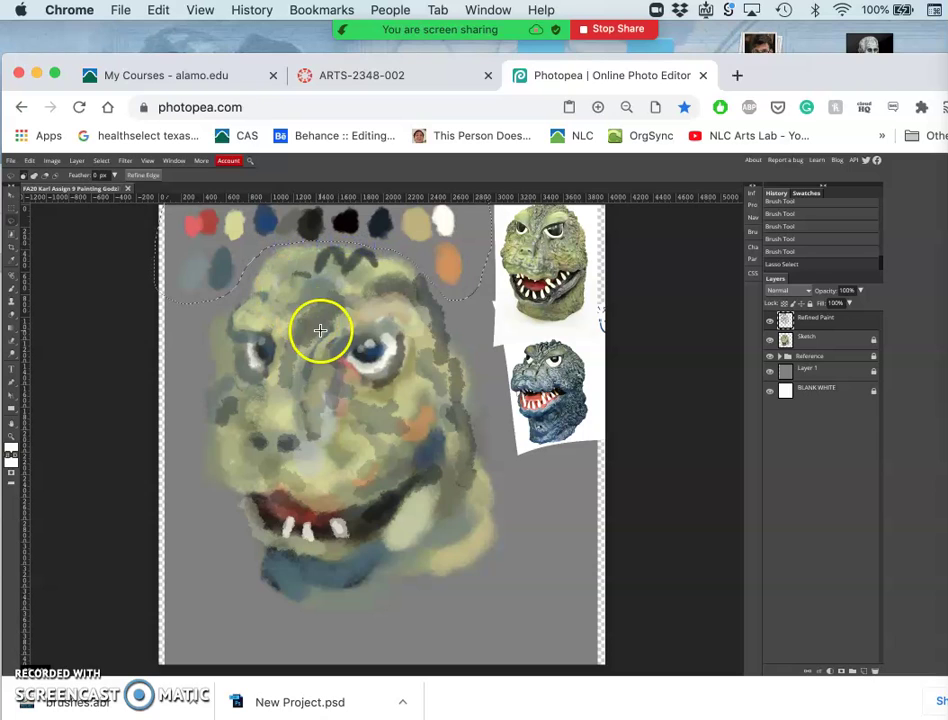
pyautogui.click(31, 161)
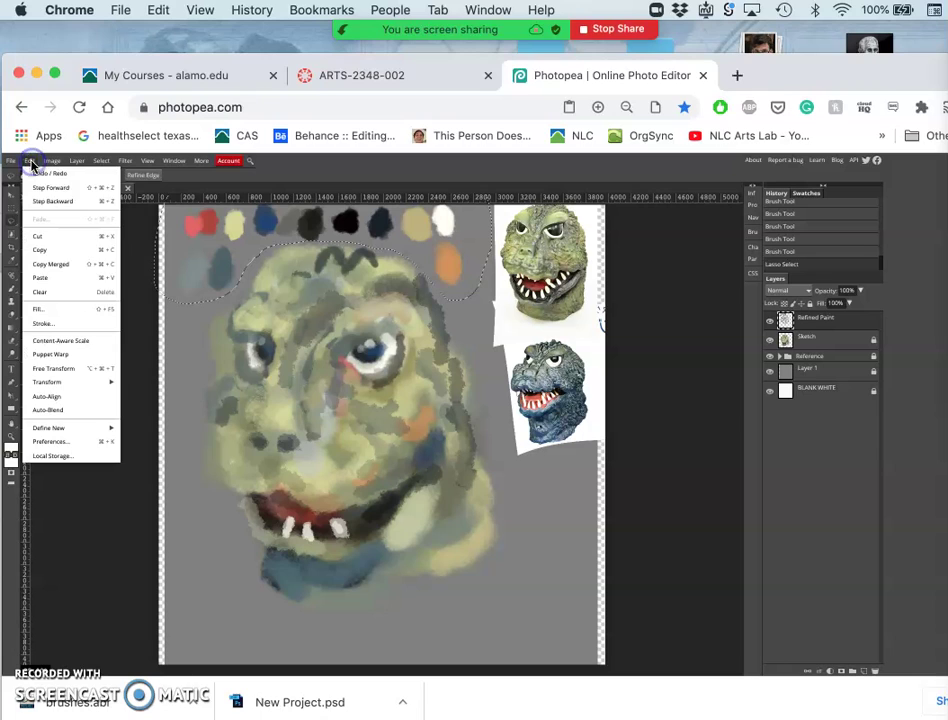
pyautogui.click(40, 237)
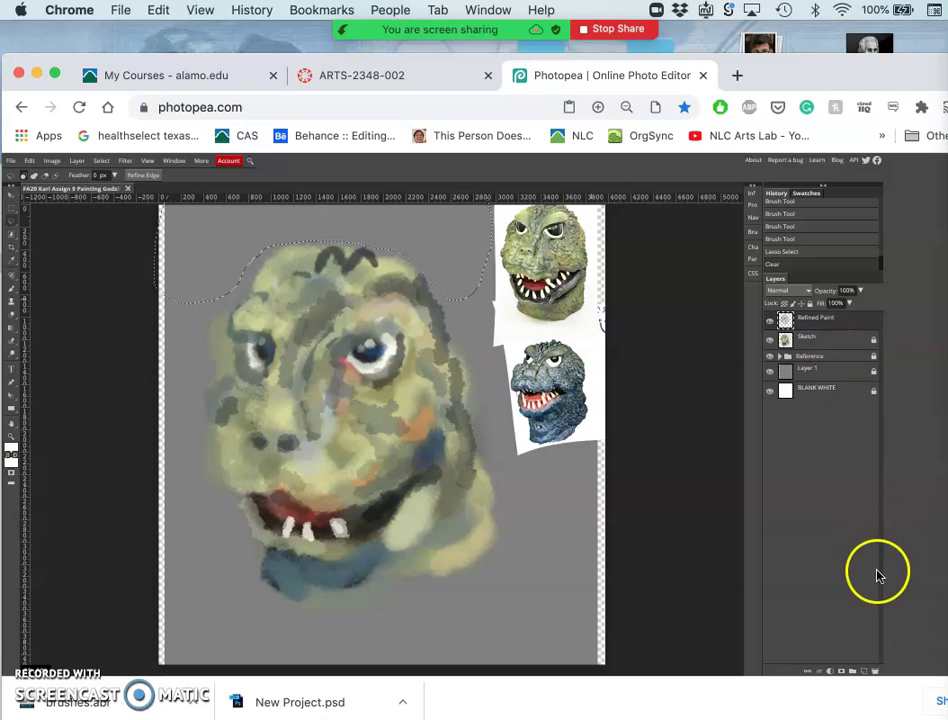
# Add a new layer above Refined Paint and paste the cut color swatches onto it
pyautogui.click(864, 671)
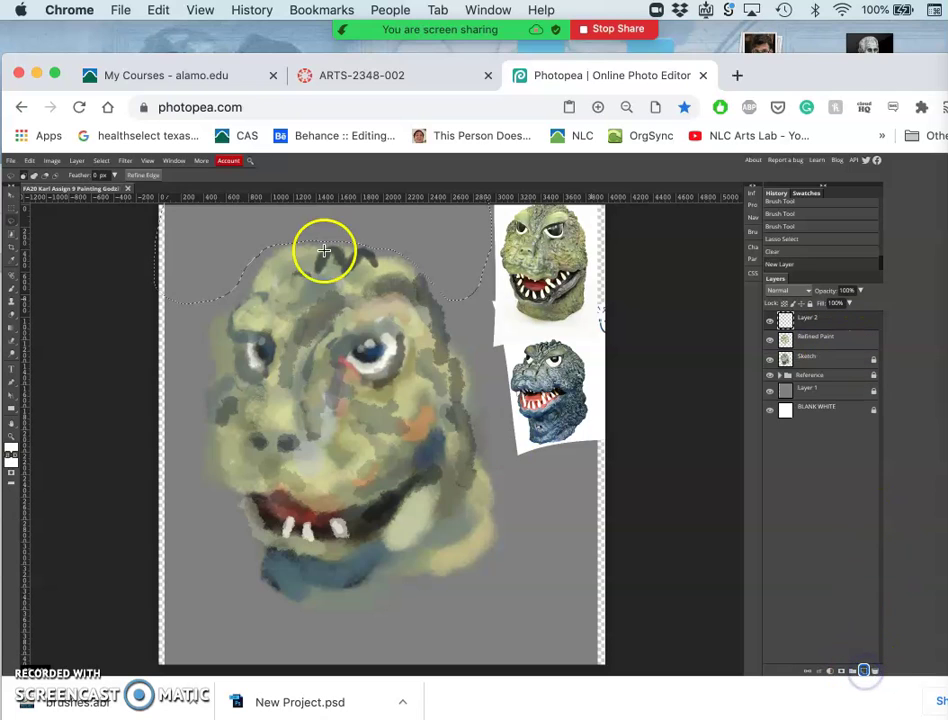
pyautogui.click(28, 161)
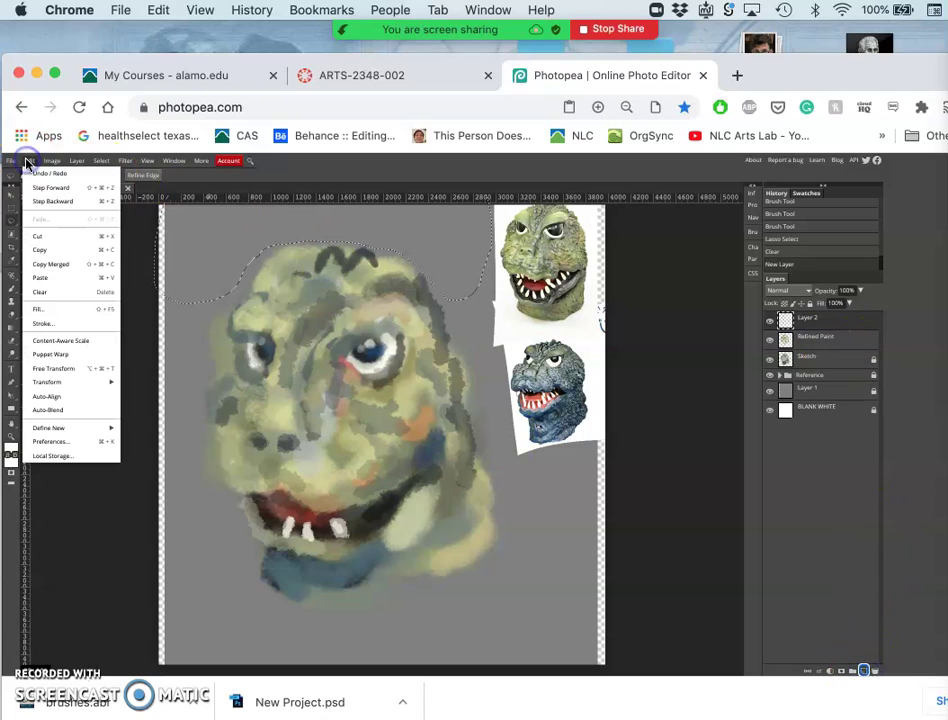
pyautogui.click(47, 279)
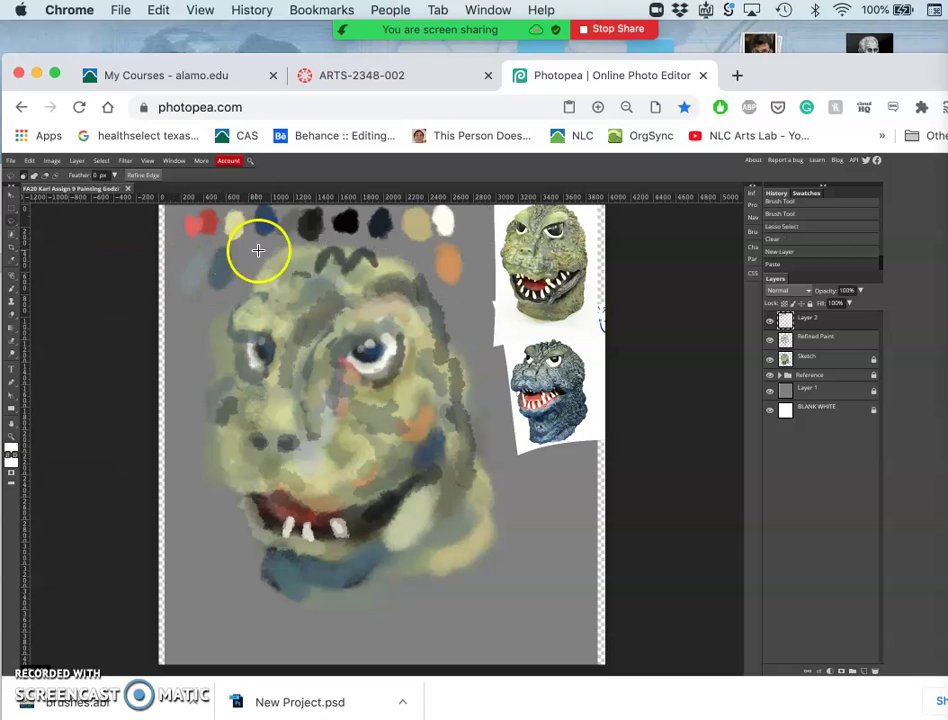
# Toggle the pasted swatch layer and the Refined Paint layer on and off to check what each one contains
pyautogui.click(770, 321)
pyautogui.click(770, 321)
pyautogui.click(770, 321)
pyautogui.click(770, 321)
pyautogui.click(770, 321)
pyautogui.click(770, 321)
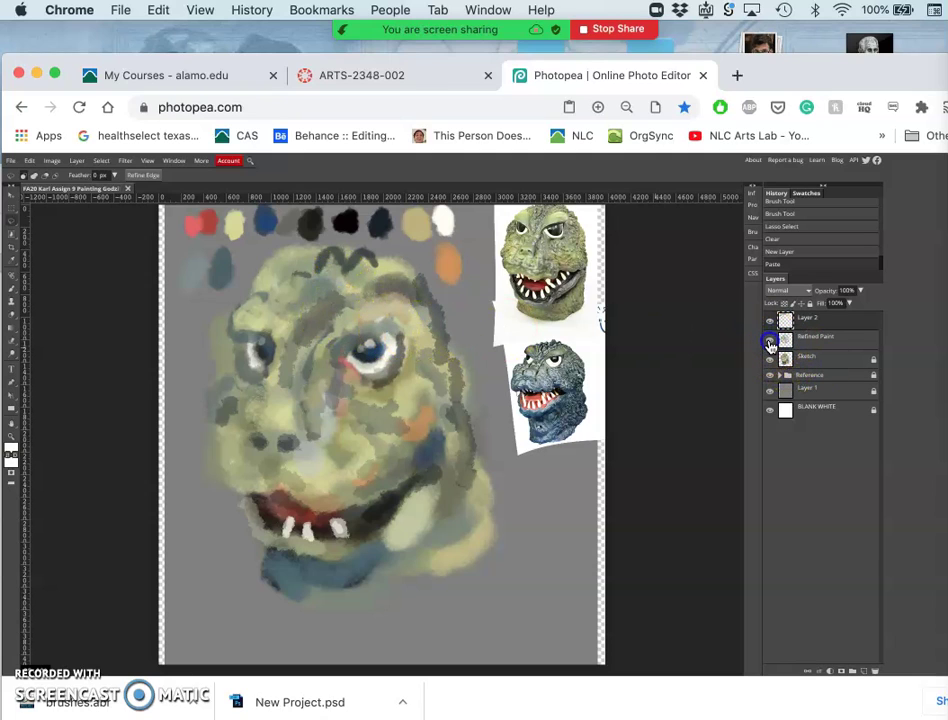
pyautogui.click(770, 343)
pyautogui.click(770, 343)
pyautogui.click(770, 343)
pyautogui.click(770, 343)
pyautogui.click(770, 343)
pyautogui.click(770, 343)
pyautogui.click(770, 343)
pyautogui.click(770, 343)
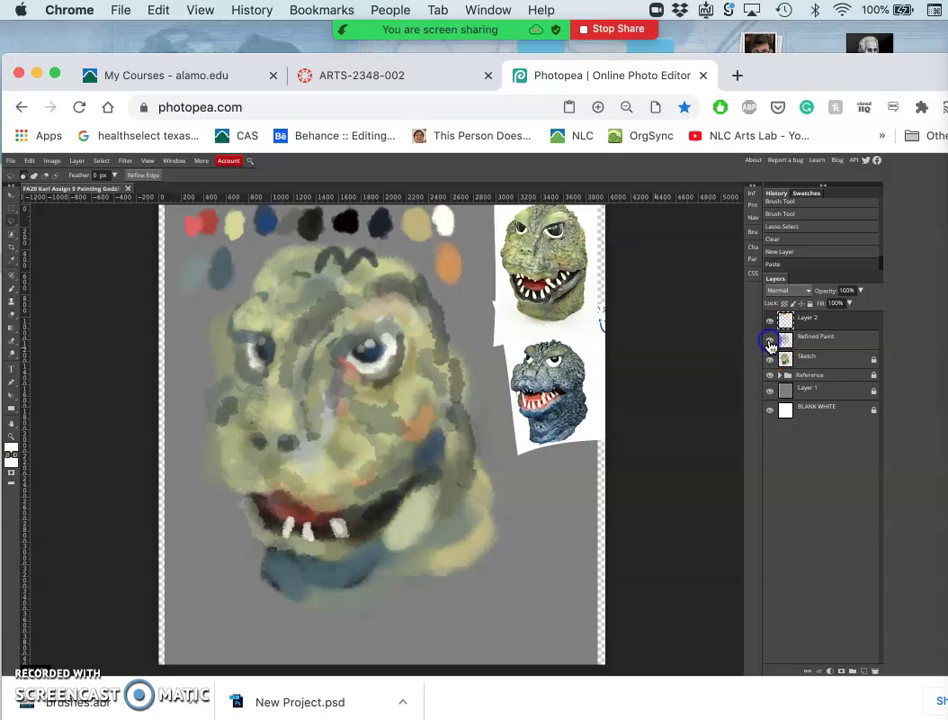
# Lock the swatch layer completely and rename it Palette
pyautogui.click(831, 323)
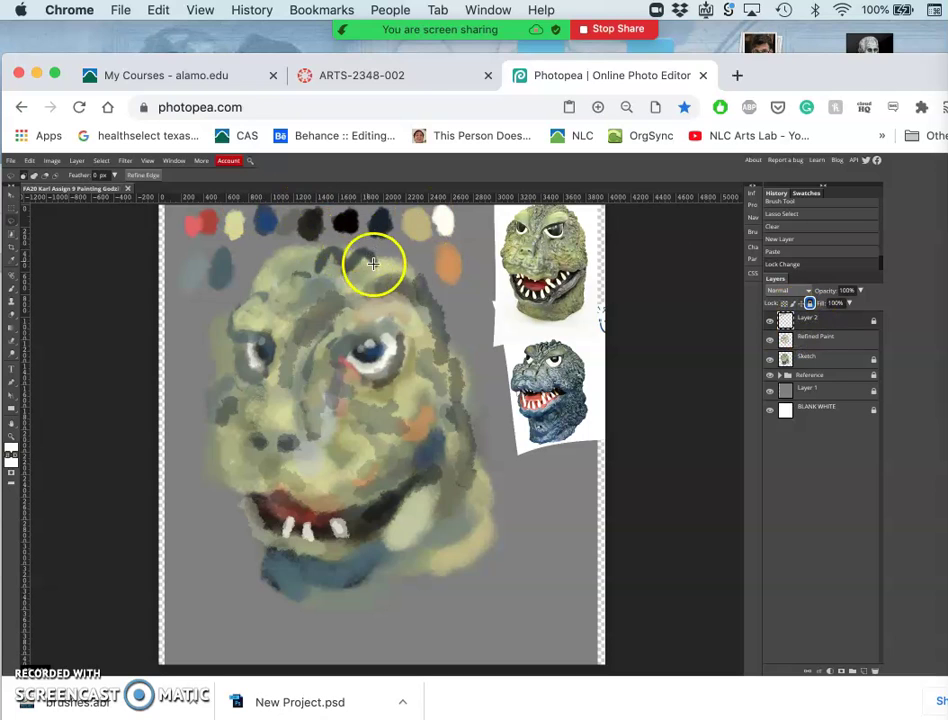
pyautogui.doubleClick(808, 320)
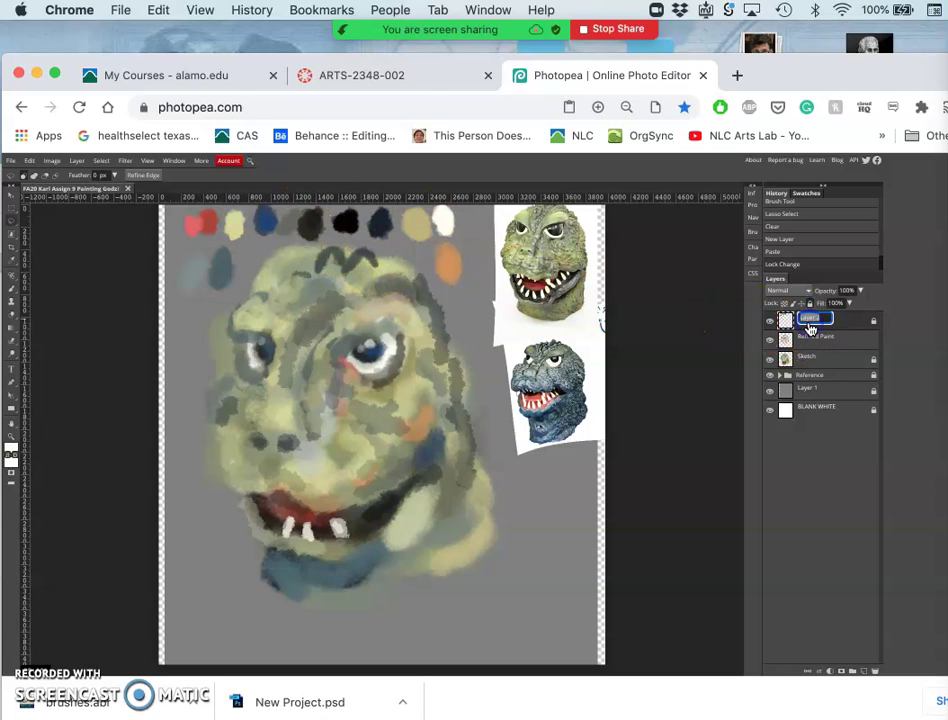
pyautogui.write('Palette')
pyautogui.press('Return')
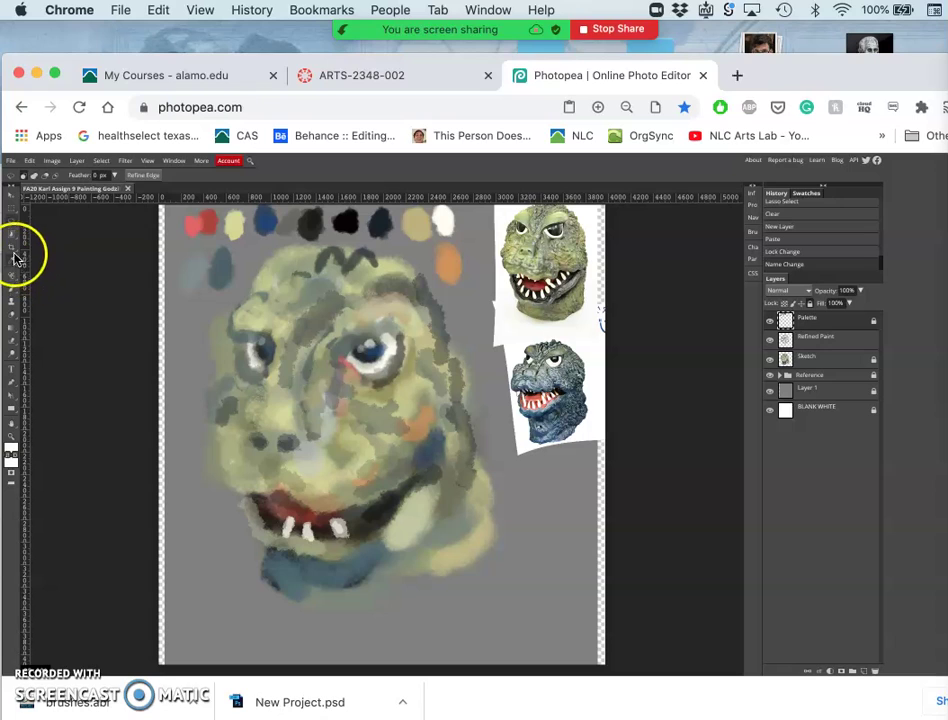
# Make Refined Paint the active layer, clear the lasso selection and return to the Brush tool
pyautogui.press('alt')
pyautogui.click(821, 362)
pyautogui.click(856, 343)
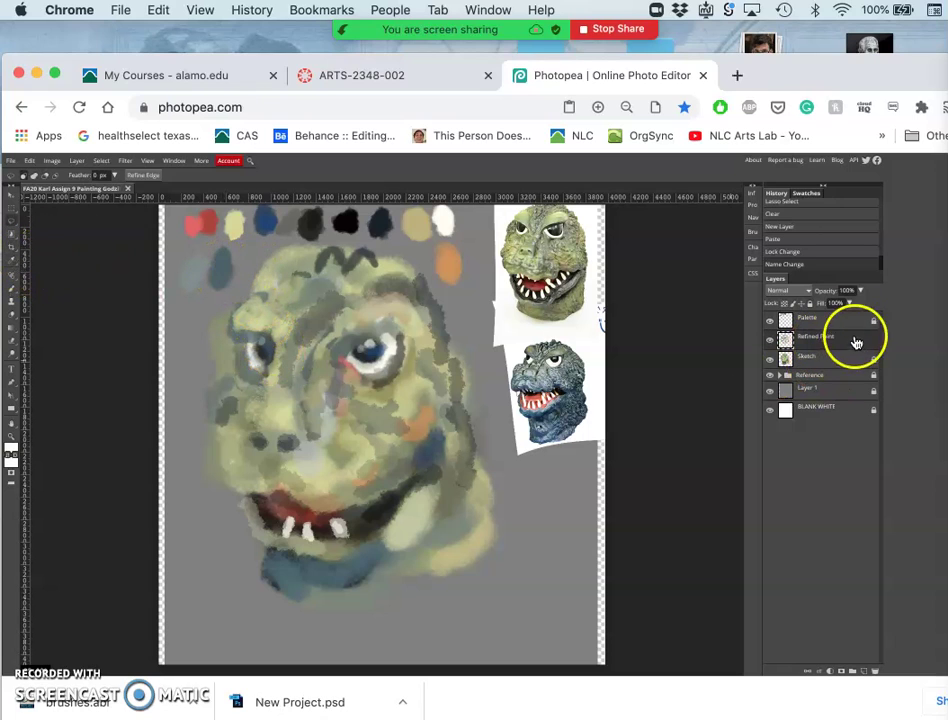
pyautogui.click(222, 270)
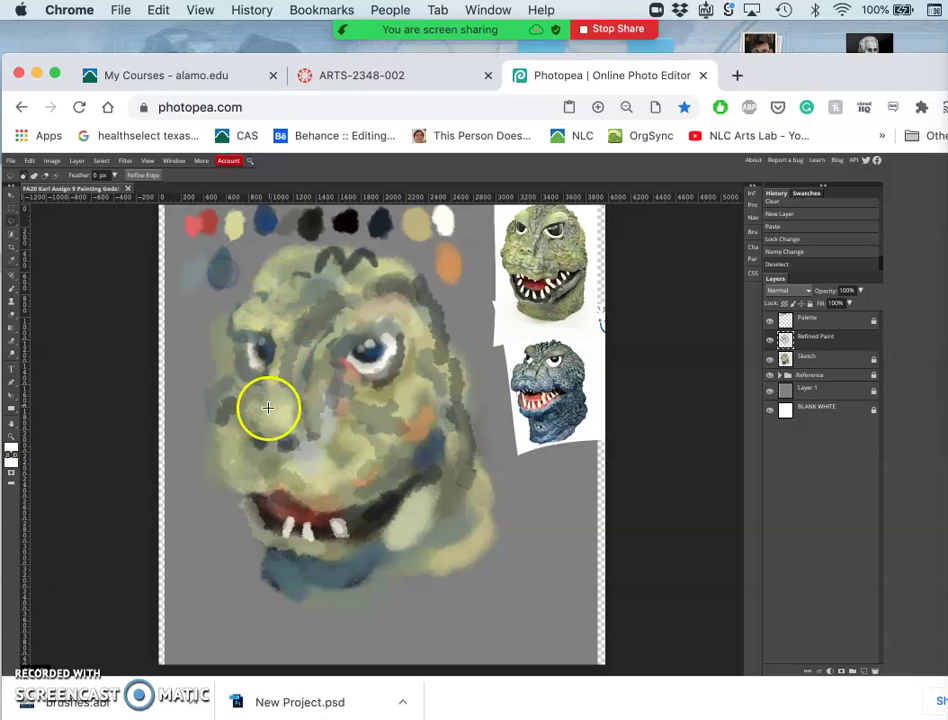
pyautogui.moveTo(238, 428); pyautogui.dragTo(239, 439)
pyautogui.press('super+z')
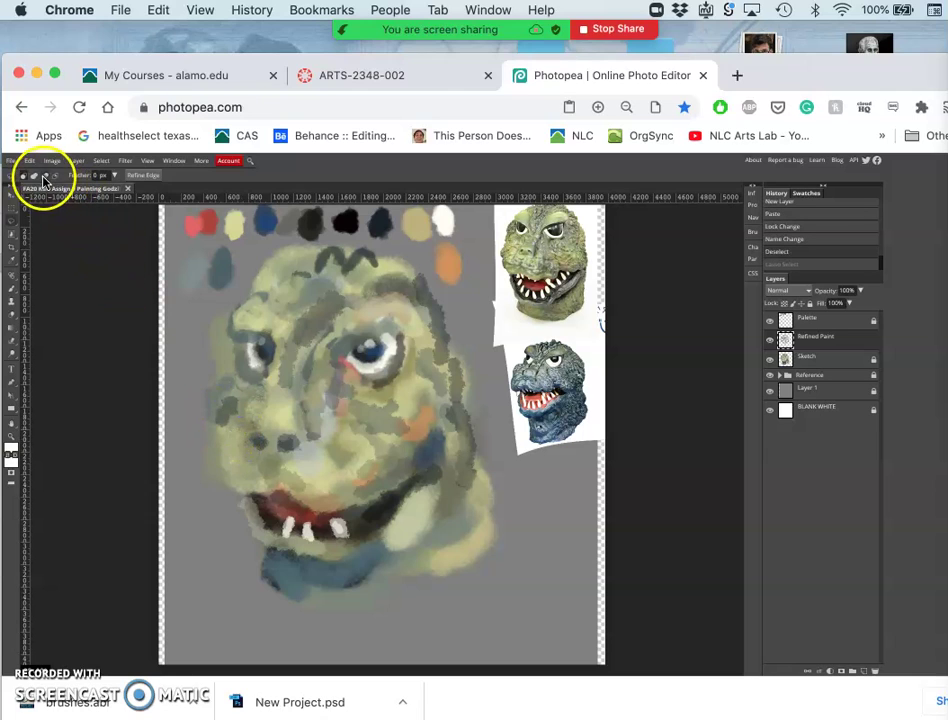
pyautogui.click(14, 289)
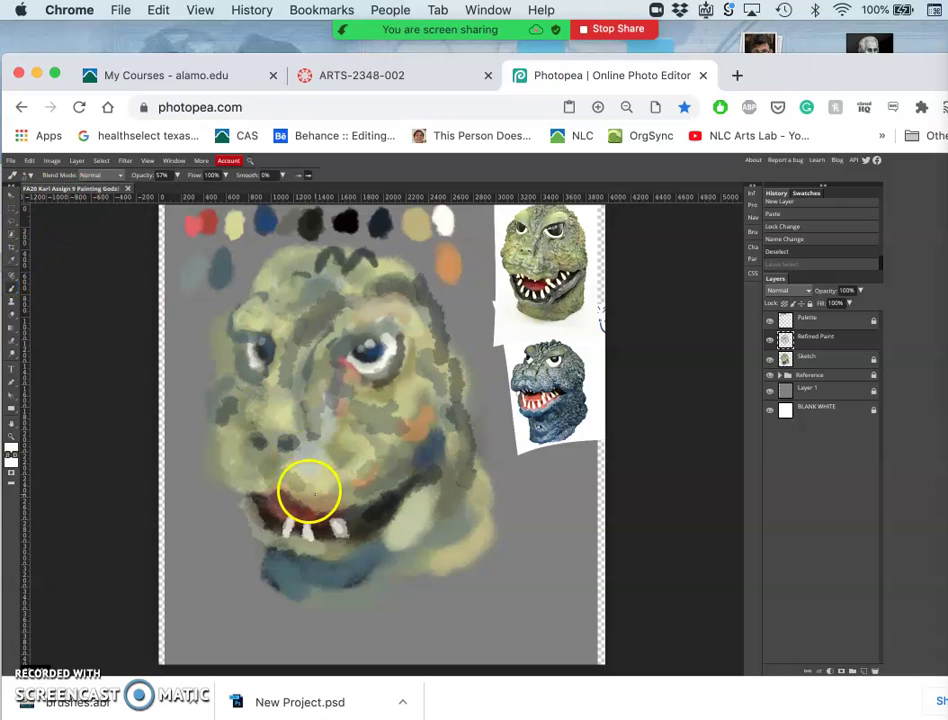
# Sample a gray from beside the nose bridge and paint shading around the nostrils on Refined Paint
pyautogui.moveTo(242, 428); pyautogui.dragTo(242, 442)
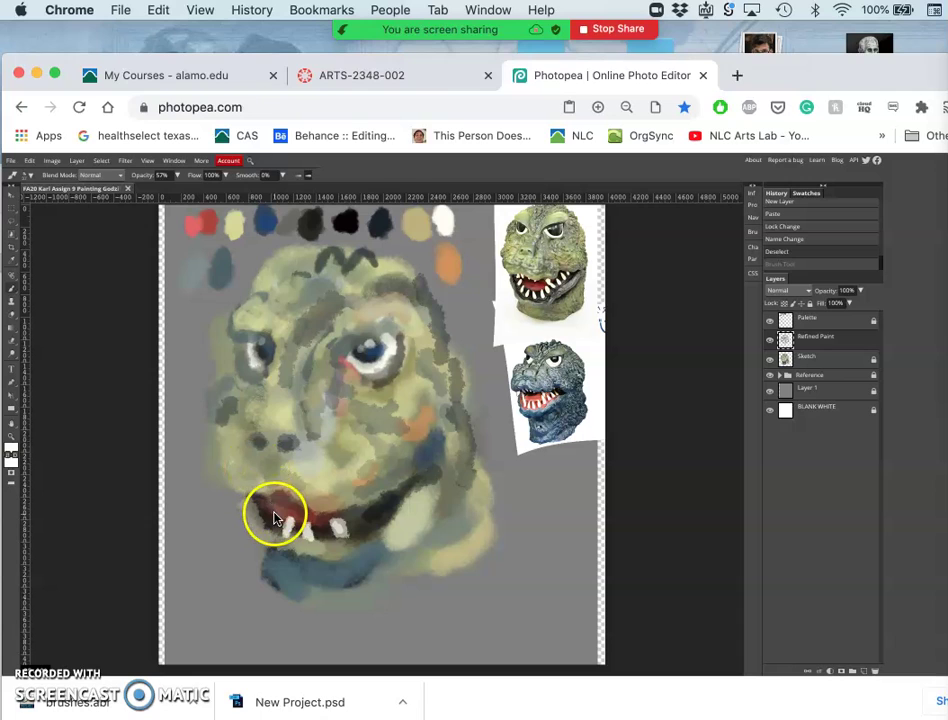
pyautogui.keyDown('alt'); pyautogui.click(309, 363); pyautogui.keyUp('alt')
pyautogui.moveTo(256, 428)
pyautogui.mouseDown()
pyautogui.moveTo(248, 451)
pyautogui.moveTo(241, 431)
pyautogui.moveTo(252, 451)
pyautogui.moveTo(241, 432)
pyautogui.moveTo(235, 442)
pyautogui.moveTo(256, 455)
pyautogui.mouseUp()
pyautogui.moveTo(313, 455); pyautogui.dragTo(300, 450)
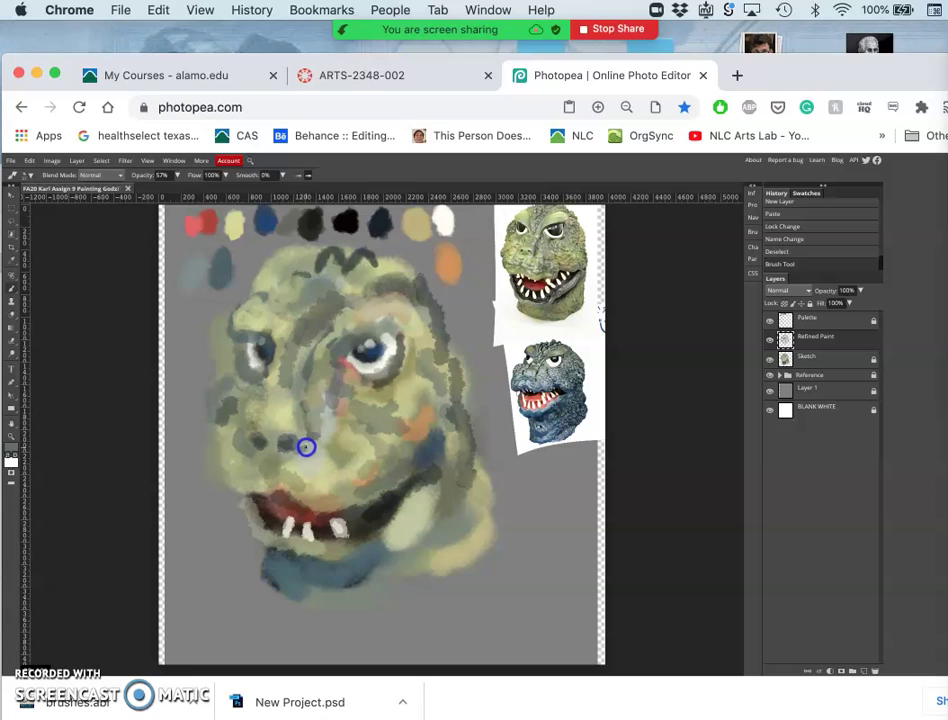
# Paint gray-green shading over the pale neck patch beneath the jaw corner, then extend the strokes toward the muzzle
pyautogui.moveTo(314, 441)
pyautogui.mouseDown()
pyautogui.moveTo(355, 432)
pyautogui.moveTo(356, 417)
pyautogui.moveTo(361, 518)
pyautogui.moveTo(356, 511)
pyautogui.moveTo(394, 521)
pyautogui.moveTo(422, 528)
pyautogui.mouseUp()
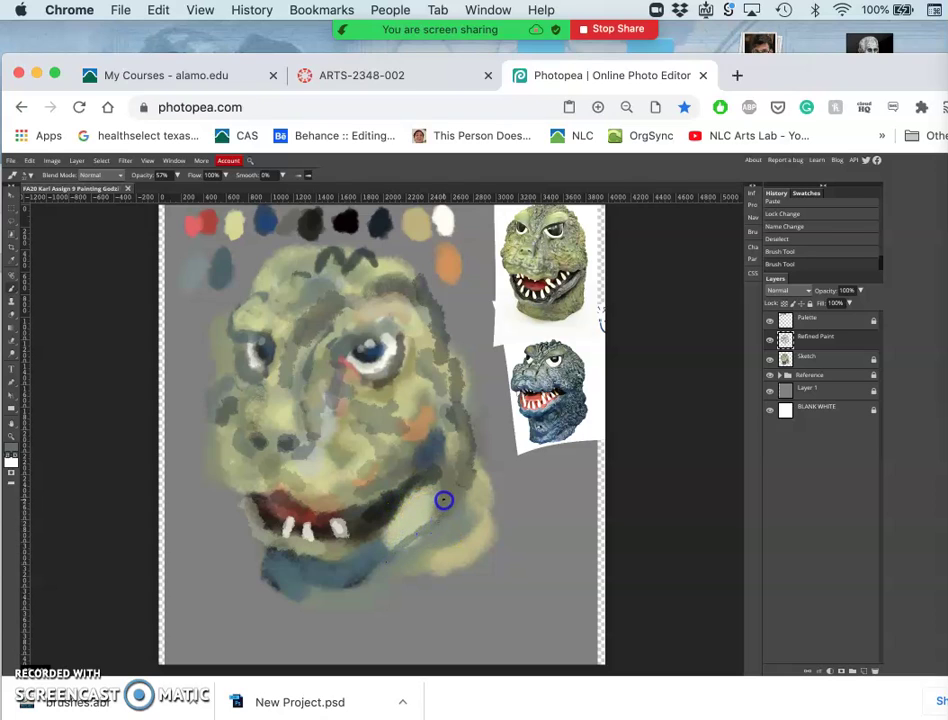
pyautogui.click(421, 529)
pyautogui.moveTo(405, 495)
pyautogui.mouseDown()
pyautogui.moveTo(413, 563)
pyautogui.moveTo(415, 537)
pyautogui.mouseUp()
pyautogui.moveTo(406, 549); pyautogui.dragTo(389, 559)
pyautogui.moveTo(403, 547)
pyautogui.mouseDown()
pyautogui.moveTo(364, 377)
pyautogui.moveTo(307, 391)
pyautogui.moveTo(339, 355)
pyautogui.moveTo(288, 309)
pyautogui.moveTo(275, 322)
pyautogui.moveTo(303, 375)
pyautogui.moveTo(258, 417)
pyautogui.moveTo(267, 417)
pyautogui.moveTo(286, 343)
pyautogui.moveTo(276, 412)
pyautogui.mouseUp()
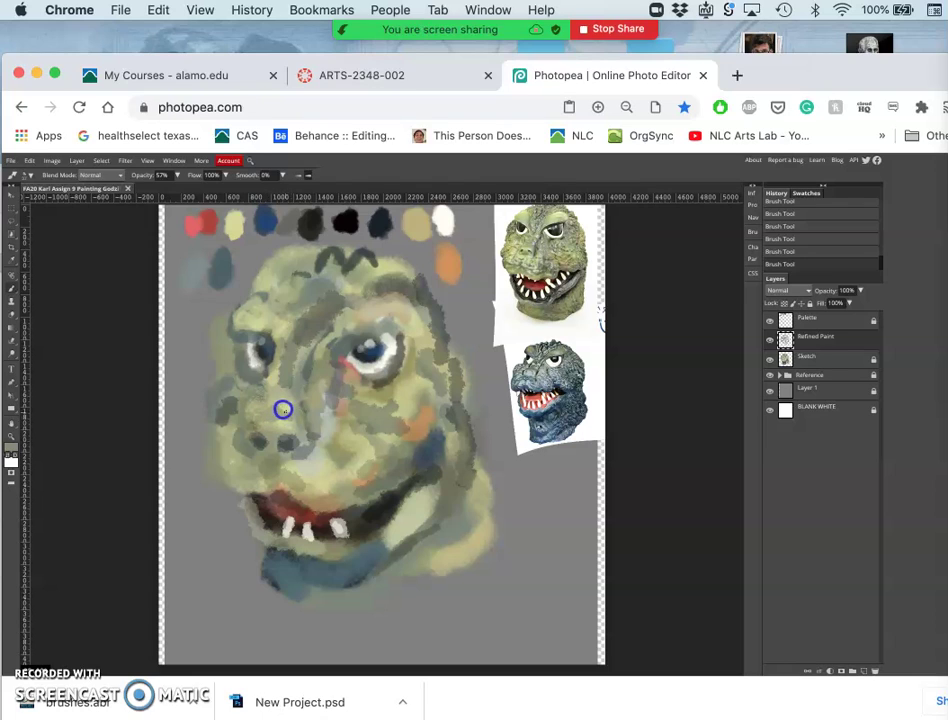
# Model the brow above the smaller eye with short strokes of sampled dark gray and light green
pyautogui.moveTo(235, 352)
pyautogui.mouseDown()
pyautogui.moveTo(216, 350)
pyautogui.moveTo(218, 339)
pyautogui.moveTo(233, 341)
pyautogui.mouseUp()
pyautogui.keyDown('alt'); pyautogui.click(258, 351); pyautogui.keyUp('alt')
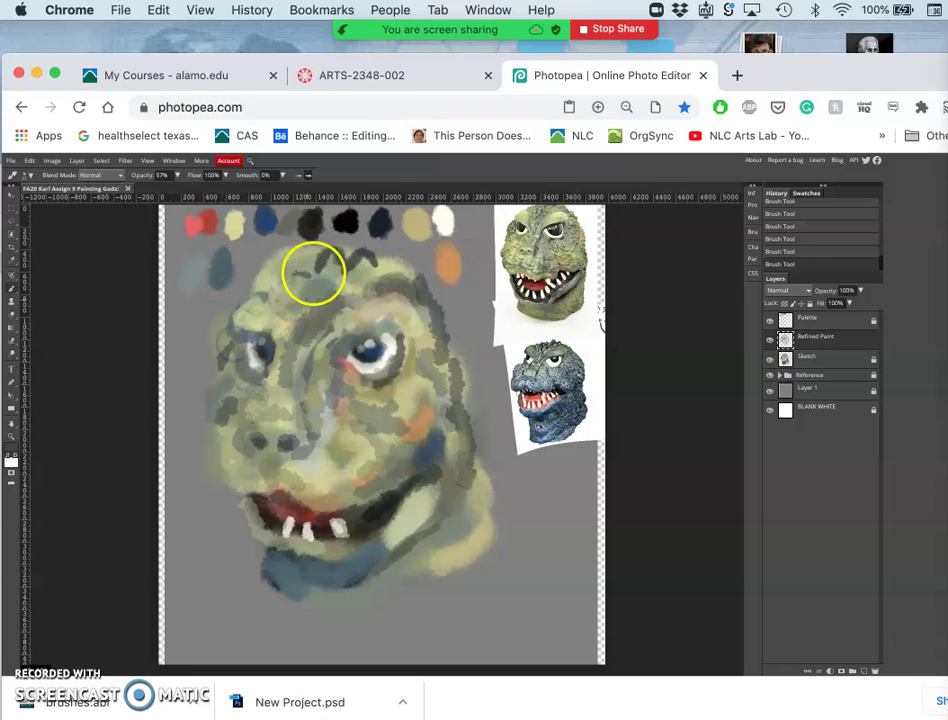
pyautogui.moveTo(276, 287)
pyautogui.mouseDown()
pyautogui.moveTo(288, 313)
pyautogui.moveTo(272, 304)
pyautogui.mouseUp()
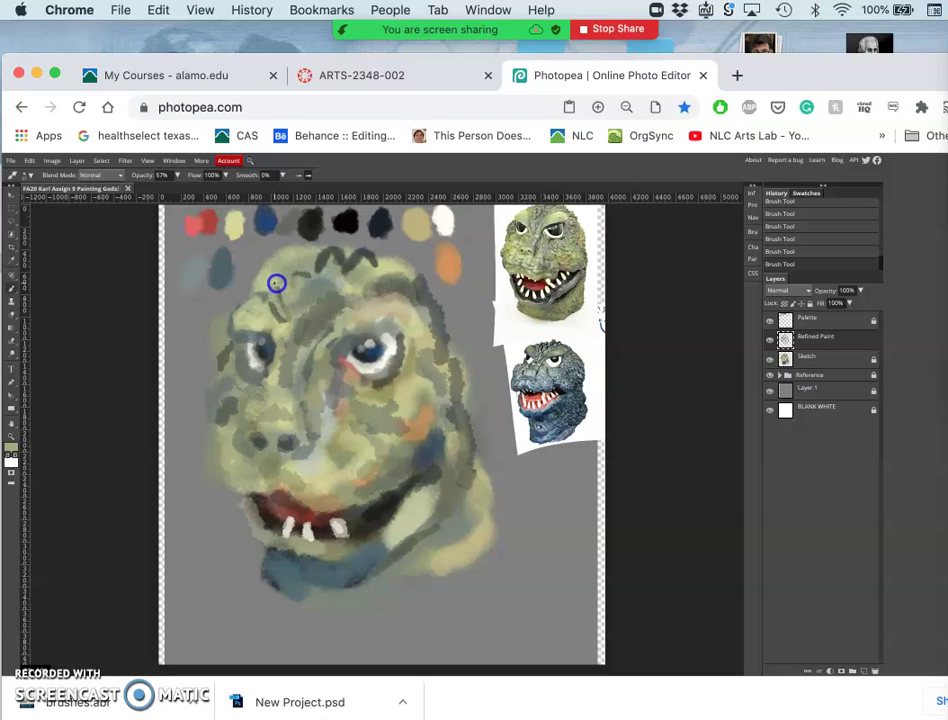
pyautogui.click(306, 294)
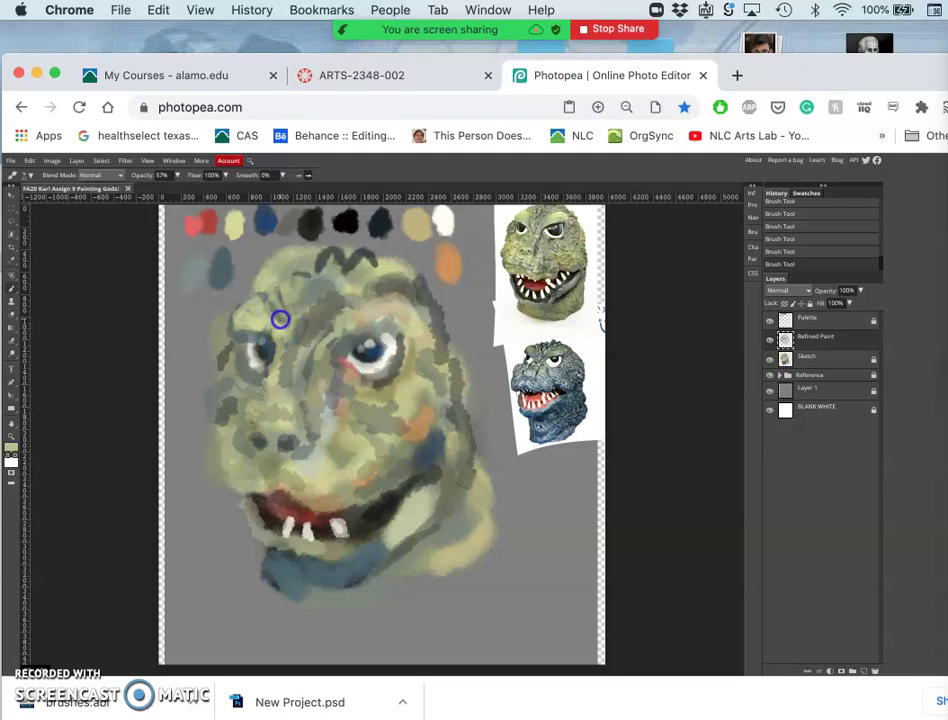
pyautogui.moveTo(283, 315); pyautogui.dragTo(283, 296)
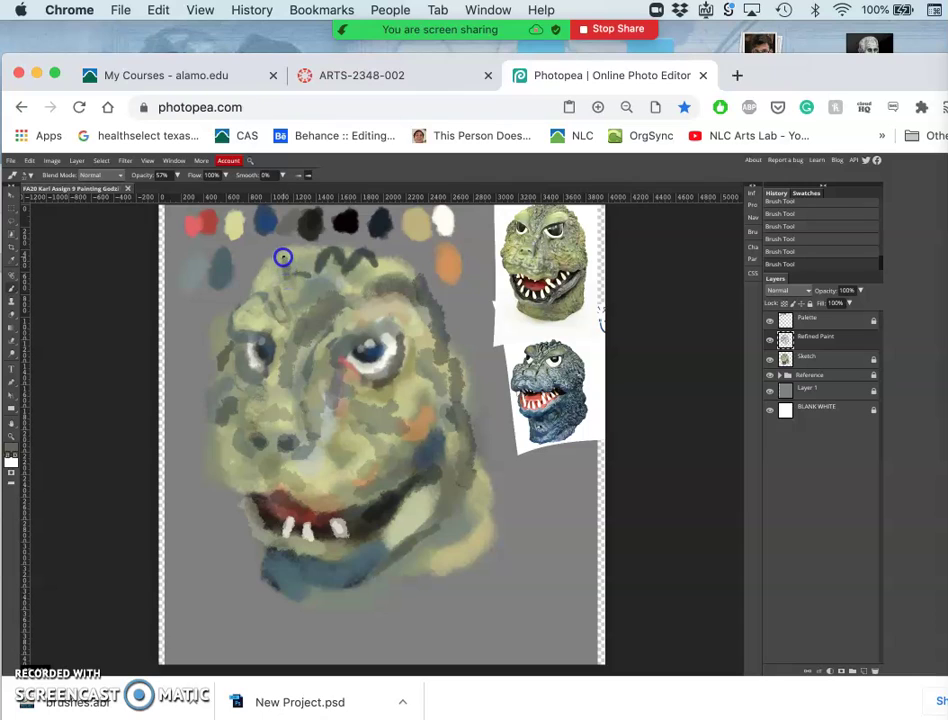
# Paint scaly bumps across the crown of the head, softening the dark zigzag marks with gray-green strokes
pyautogui.moveTo(278, 265)
pyautogui.mouseDown()
pyautogui.moveTo(311, 290)
pyautogui.moveTo(300, 294)
pyautogui.mouseUp()
pyautogui.moveTo(315, 270); pyautogui.dragTo(334, 277)
pyautogui.moveTo(325, 278)
pyautogui.mouseDown()
pyautogui.moveTo(351, 273)
pyautogui.moveTo(343, 262)
pyautogui.mouseUp()
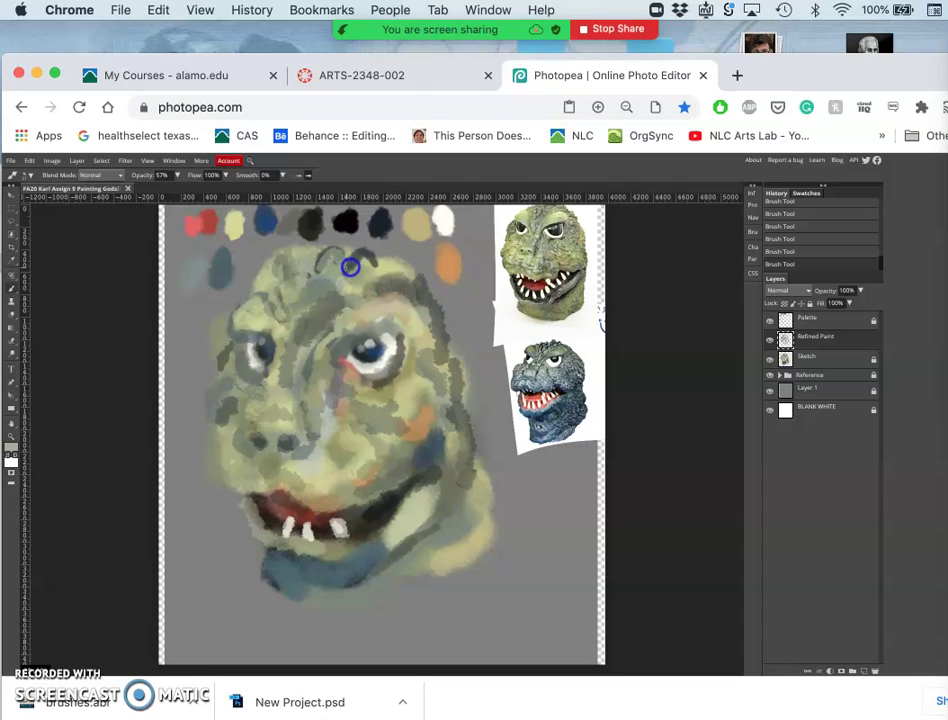
pyautogui.moveTo(352, 266)
pyautogui.mouseDown()
pyautogui.moveTo(362, 254)
pyautogui.moveTo(375, 262)
pyautogui.moveTo(354, 262)
pyautogui.moveTo(378, 262)
pyautogui.mouseUp()
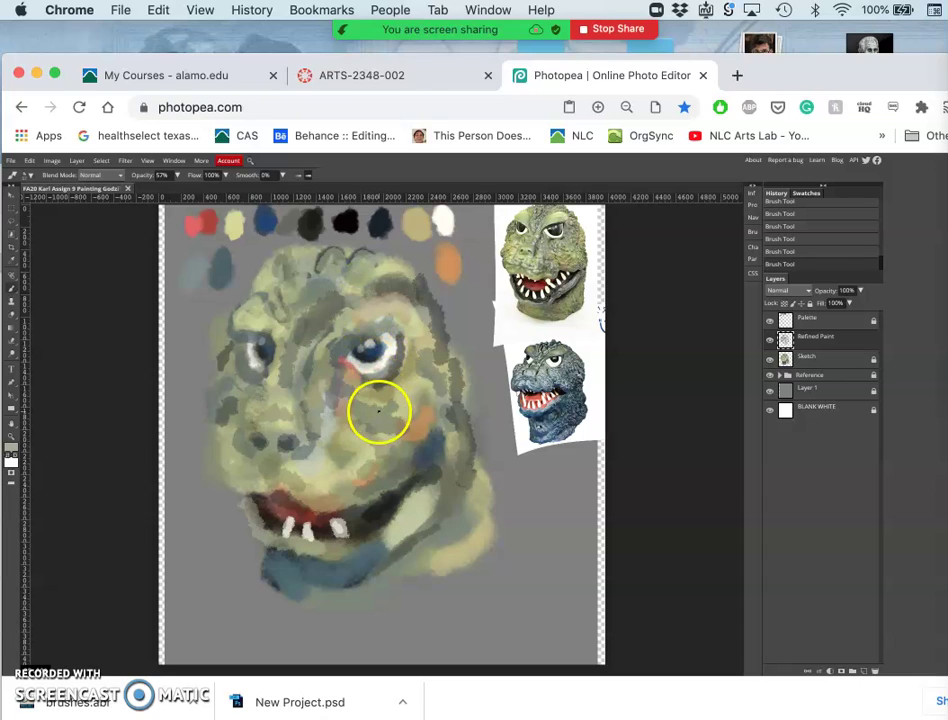
# Darken the larger eye's pupil with black sampled from the palette and shade around both eyes with sampled grays
pyautogui.keyDown('alt'); pyautogui.click(345, 221); pyautogui.keyUp('alt')
pyautogui.moveTo(378, 328); pyautogui.dragTo(365, 352)
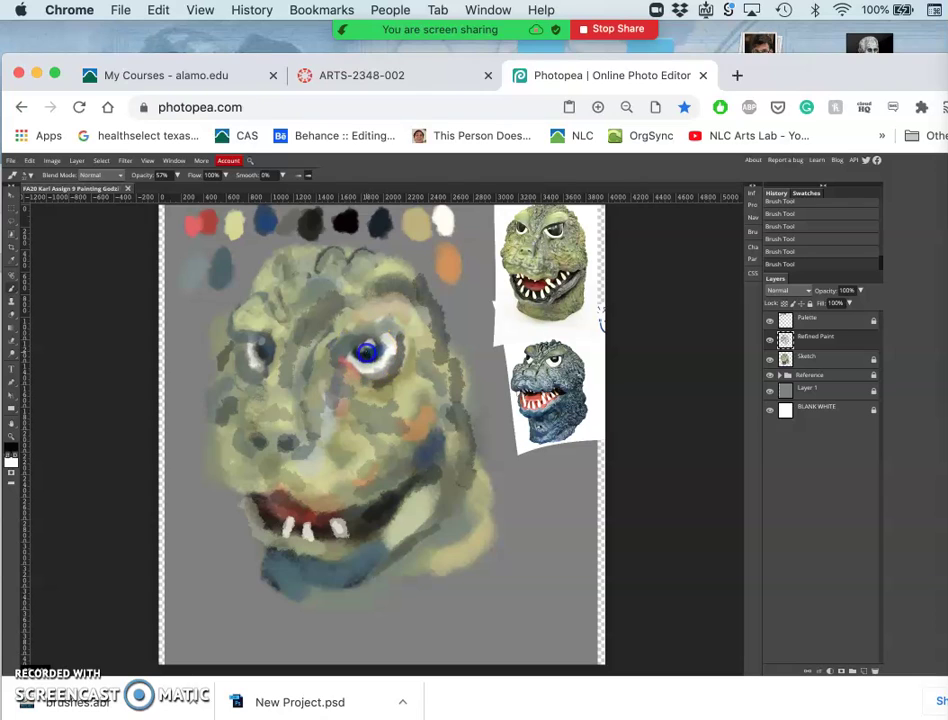
pyautogui.moveTo(365, 352)
pyautogui.mouseDown()
pyautogui.moveTo(290, 360)
pyautogui.moveTo(372, 364)
pyautogui.moveTo(393, 342)
pyautogui.moveTo(394, 353)
pyautogui.moveTo(366, 269)
pyautogui.moveTo(389, 291)
pyautogui.moveTo(391, 277)
pyautogui.moveTo(398, 360)
pyautogui.mouseUp()
pyautogui.moveTo(391, 367)
pyautogui.mouseDown()
pyautogui.moveTo(427, 353)
pyautogui.moveTo(458, 366)
pyautogui.moveTo(506, 334)
pyautogui.moveTo(551, 368)
pyautogui.moveTo(552, 380)
pyautogui.moveTo(532, 253)
pyautogui.moveTo(542, 347)
pyautogui.moveTo(527, 280)
pyautogui.moveTo(446, 338)
pyautogui.moveTo(386, 403)
pyautogui.mouseUp()
pyautogui.keyDown('alt'); pyautogui.click(387, 480); pyautogui.keyUp('alt')
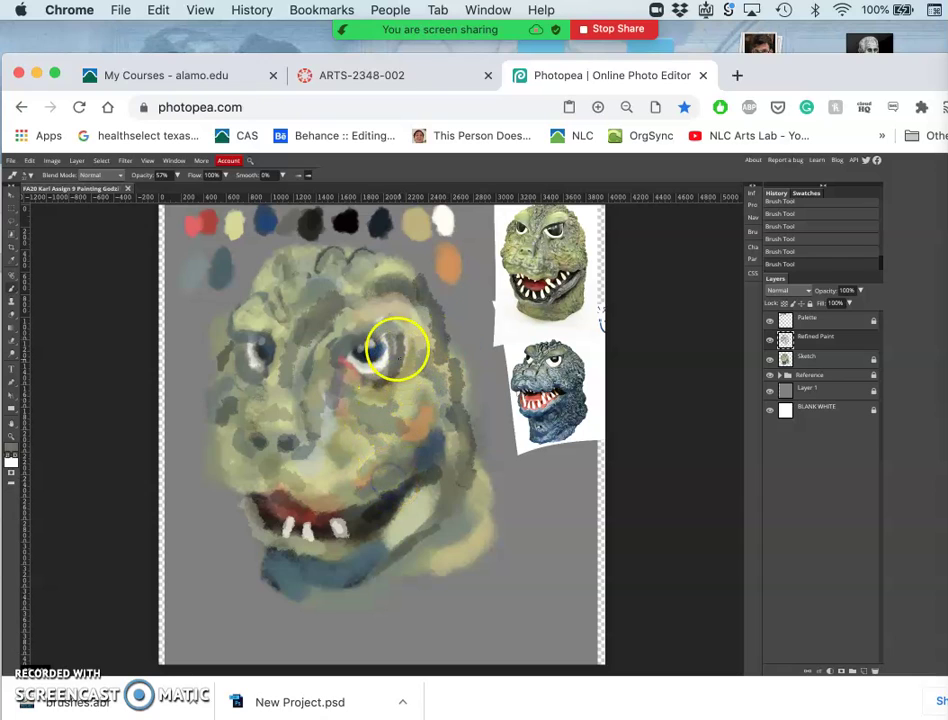
pyautogui.moveTo(391, 338)
pyautogui.mouseDown()
pyautogui.moveTo(353, 346)
pyautogui.moveTo(388, 317)
pyautogui.moveTo(377, 264)
pyautogui.moveTo(364, 251)
pyautogui.moveTo(368, 269)
pyautogui.moveTo(405, 294)
pyautogui.mouseUp()
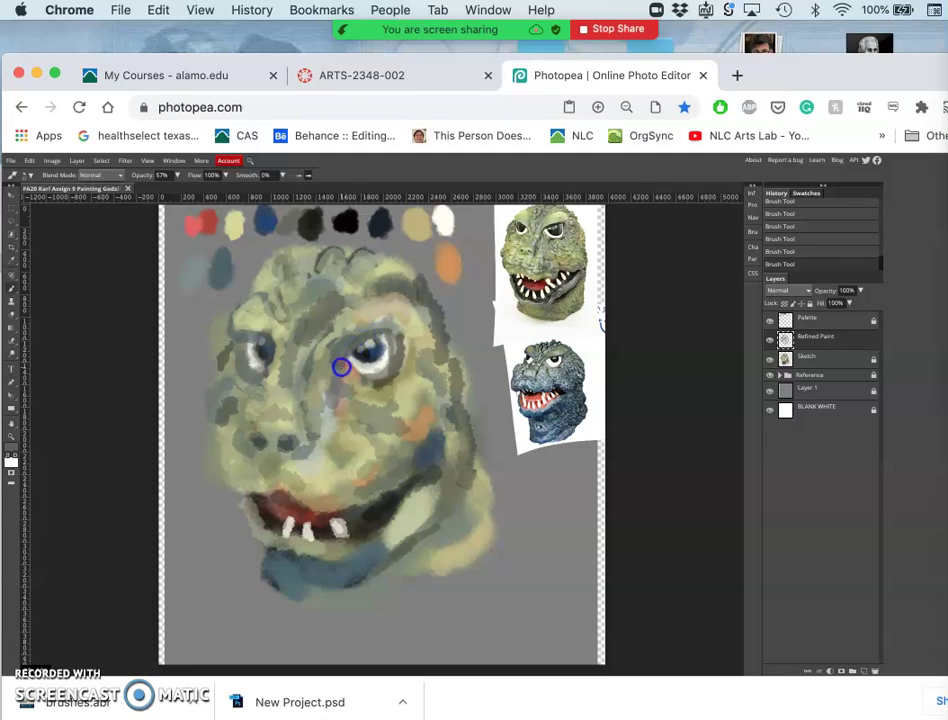
pyautogui.moveTo(340, 358)
pyautogui.mouseDown()
pyautogui.moveTo(387, 366)
pyautogui.moveTo(394, 328)
pyautogui.moveTo(251, 252)
pyautogui.moveTo(296, 360)
pyautogui.moveTo(281, 396)
pyautogui.moveTo(262, 396)
pyautogui.moveTo(279, 371)
pyautogui.mouseUp()
# Sample a light green beside the smaller eye and paint highlight bumps between the eyes and over the forehead
pyautogui.keyDown('alt'); pyautogui.click(279, 334); pyautogui.keyUp('alt')
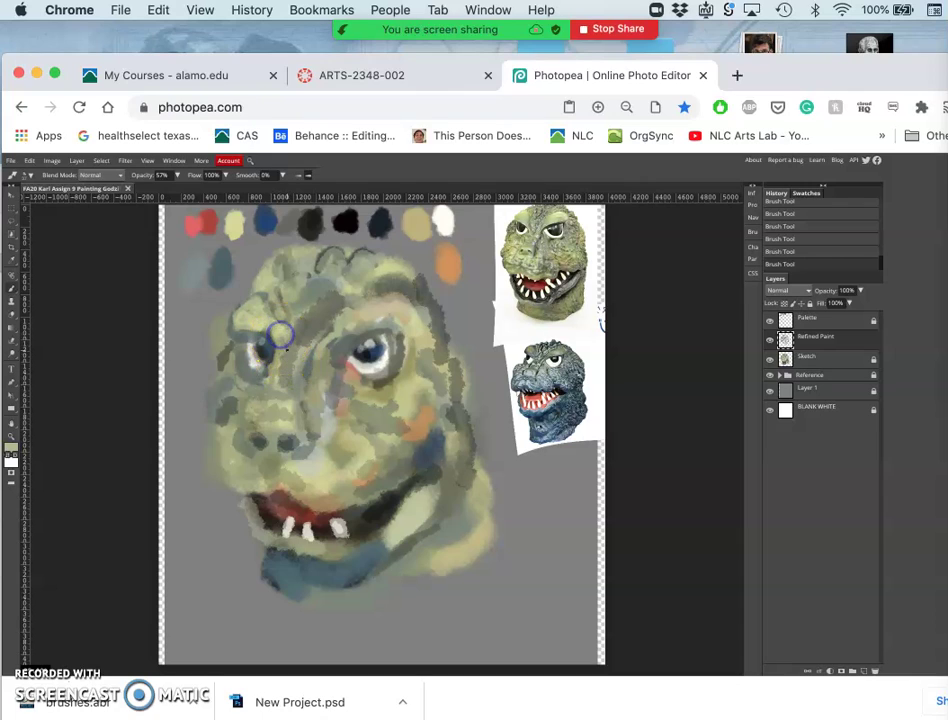
pyautogui.moveTo(292, 375); pyautogui.dragTo(290, 381)
pyautogui.moveTo(280, 390)
pyautogui.mouseDown()
pyautogui.moveTo(321, 336)
pyautogui.moveTo(325, 304)
pyautogui.moveTo(353, 313)
pyautogui.moveTo(327, 341)
pyautogui.moveTo(300, 340)
pyautogui.moveTo(312, 326)
pyautogui.moveTo(303, 332)
pyautogui.moveTo(304, 308)
pyautogui.moveTo(345, 318)
pyautogui.mouseUp()
pyautogui.moveTo(349, 311); pyautogui.dragTo(349, 324)
pyautogui.moveTo(349, 277); pyautogui.dragTo(342, 291)
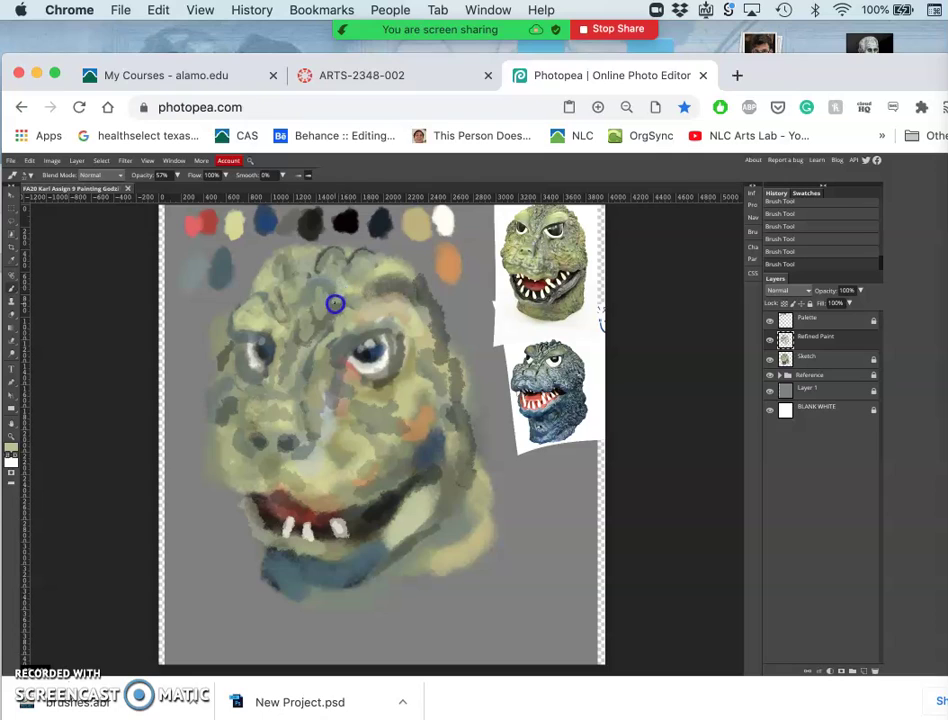
pyautogui.click(381, 311)
pyautogui.click(341, 281)
pyautogui.moveTo(294, 304)
pyautogui.mouseDown()
pyautogui.moveTo(293, 354)
pyautogui.moveTo(269, 361)
pyautogui.moveTo(262, 375)
pyautogui.moveTo(303, 304)
pyautogui.mouseUp()
pyautogui.click(262, 375)
# Add darker sampled strokes to the forehead ridges, the nose bridge and the brow of the smaller eye
pyautogui.moveTo(338, 325)
pyautogui.mouseDown()
pyautogui.moveTo(345, 332)
pyautogui.moveTo(328, 358)
pyautogui.moveTo(360, 349)
pyautogui.moveTo(355, 357)
pyautogui.mouseUp()
pyautogui.moveTo(320, 276); pyautogui.dragTo(330, 313)
pyautogui.moveTo(331, 273)
pyautogui.mouseDown()
pyautogui.moveTo(325, 286)
pyautogui.moveTo(349, 360)
pyautogui.moveTo(360, 349)
pyautogui.moveTo(337, 308)
pyautogui.moveTo(328, 316)
pyautogui.mouseUp()
pyautogui.keyDown('alt'); pyautogui.click(360, 354); pyautogui.keyUp('alt')
pyautogui.keyDown('alt'); pyautogui.click(313, 379); pyautogui.keyUp('alt')
pyautogui.click(298, 336)
pyautogui.moveTo(300, 375)
pyautogui.mouseDown()
pyautogui.moveTo(316, 406)
pyautogui.moveTo(317, 429)
pyautogui.moveTo(355, 431)
pyautogui.moveTo(337, 395)
pyautogui.moveTo(276, 375)
pyautogui.moveTo(256, 379)
pyautogui.moveTo(243, 362)
pyautogui.moveTo(254, 342)
pyautogui.moveTo(296, 343)
pyautogui.moveTo(328, 313)
pyautogui.mouseUp()
pyautogui.moveTo(268, 318); pyautogui.dragTo(227, 335)
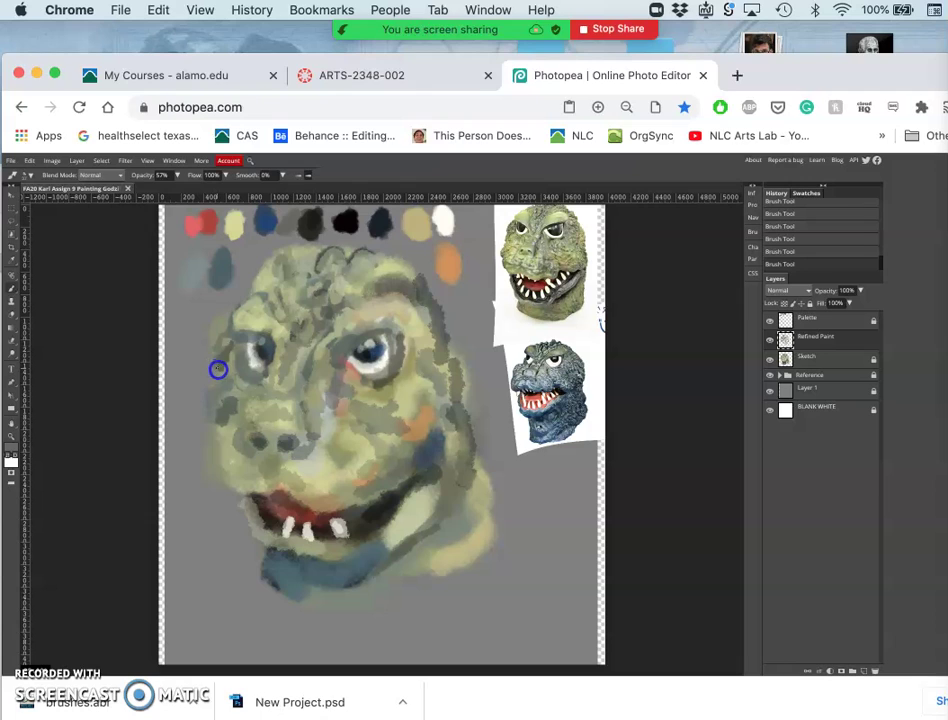
# Build up scale texture along the outer face beside the smaller eye and down the cheek and muzzle
pyautogui.click(323, 308)
pyautogui.moveTo(238, 330); pyautogui.dragTo(222, 324)
pyautogui.moveTo(219, 369)
pyautogui.mouseDown()
pyautogui.moveTo(288, 379)
pyautogui.moveTo(330, 337)
pyautogui.moveTo(230, 371)
pyautogui.mouseUp()
pyautogui.keyDown('alt'); pyautogui.click(402, 410); pyautogui.keyUp('alt')
pyautogui.moveTo(248, 399); pyautogui.dragTo(217, 399)
pyautogui.moveTo(233, 428)
pyautogui.mouseDown()
pyautogui.moveTo(237, 459)
pyautogui.moveTo(225, 458)
pyautogui.mouseUp()
pyautogui.moveTo(300, 390)
pyautogui.mouseDown()
pyautogui.moveTo(246, 412)
pyautogui.moveTo(262, 393)
pyautogui.moveTo(252, 403)
pyautogui.moveTo(256, 386)
pyautogui.moveTo(248, 434)
pyautogui.mouseUp()
# Paint the lower lid and the wrinkled skin around the larger eye with sampled dark and mid tones
pyautogui.moveTo(374, 385); pyautogui.dragTo(365, 378)
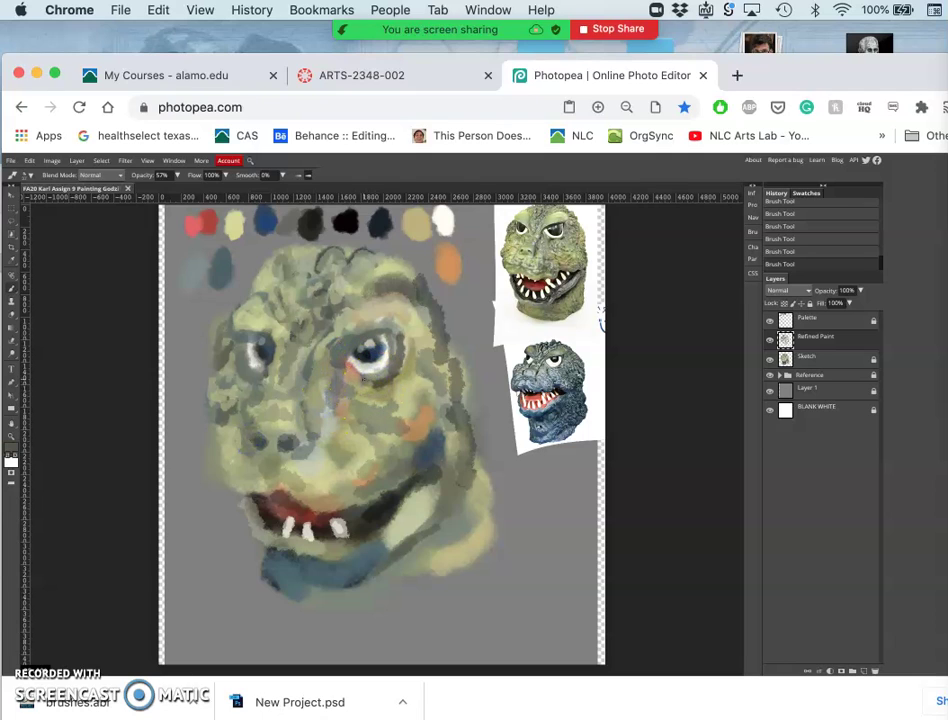
pyautogui.moveTo(363, 373); pyautogui.dragTo(387, 368)
pyautogui.keyDown('alt'); pyautogui.click(401, 295); pyautogui.keyUp('alt')
pyautogui.moveTo(432, 367); pyautogui.dragTo(430, 372)
pyautogui.click(396, 333)
pyautogui.moveTo(383, 331)
pyautogui.mouseDown()
pyautogui.moveTo(422, 339)
pyautogui.moveTo(413, 302)
pyautogui.moveTo(434, 338)
pyautogui.moveTo(426, 310)
pyautogui.moveTo(444, 336)
pyautogui.moveTo(433, 352)
pyautogui.moveTo(441, 341)
pyautogui.moveTo(458, 420)
pyautogui.mouseUp()
pyautogui.keyDown('alt'); pyautogui.click(341, 370); pyautogui.keyUp('alt')
pyautogui.moveTo(413, 362)
pyautogui.mouseDown()
pyautogui.moveTo(430, 332)
pyautogui.moveTo(425, 339)
pyautogui.mouseUp()
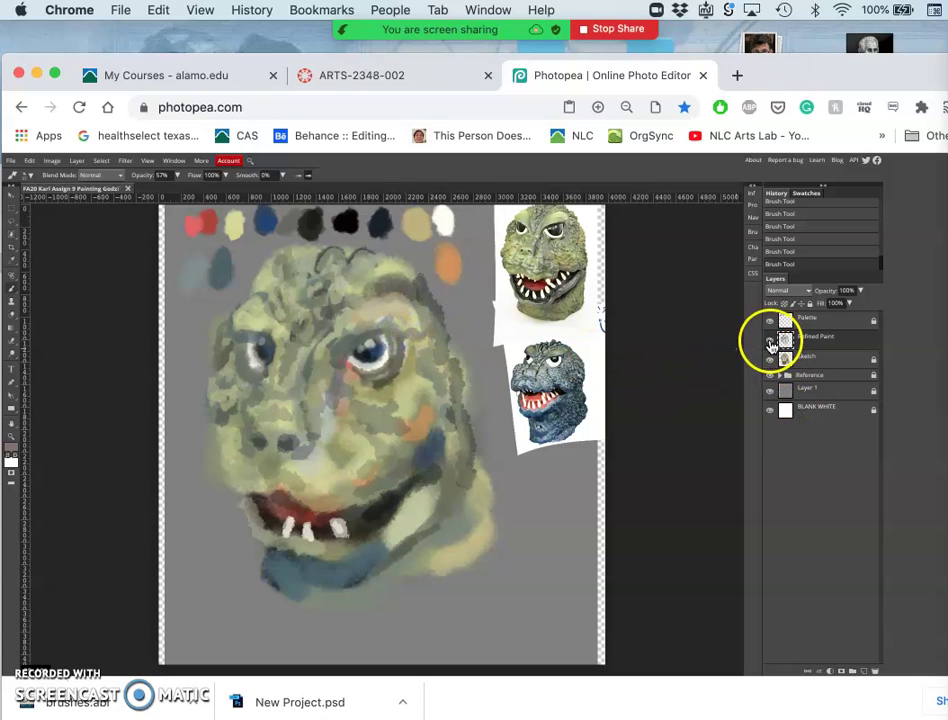
# Toggle the Refined Paint layer's visibility repeatedly to compare the refined painting with the sketch beneath
pyautogui.click(769, 340)
pyautogui.click(769, 340)
pyautogui.click(769, 340)
pyautogui.click(769, 340)
pyautogui.click(769, 340)
pyautogui.click(769, 341)
pyautogui.click(769, 341)
pyautogui.click(769, 341)
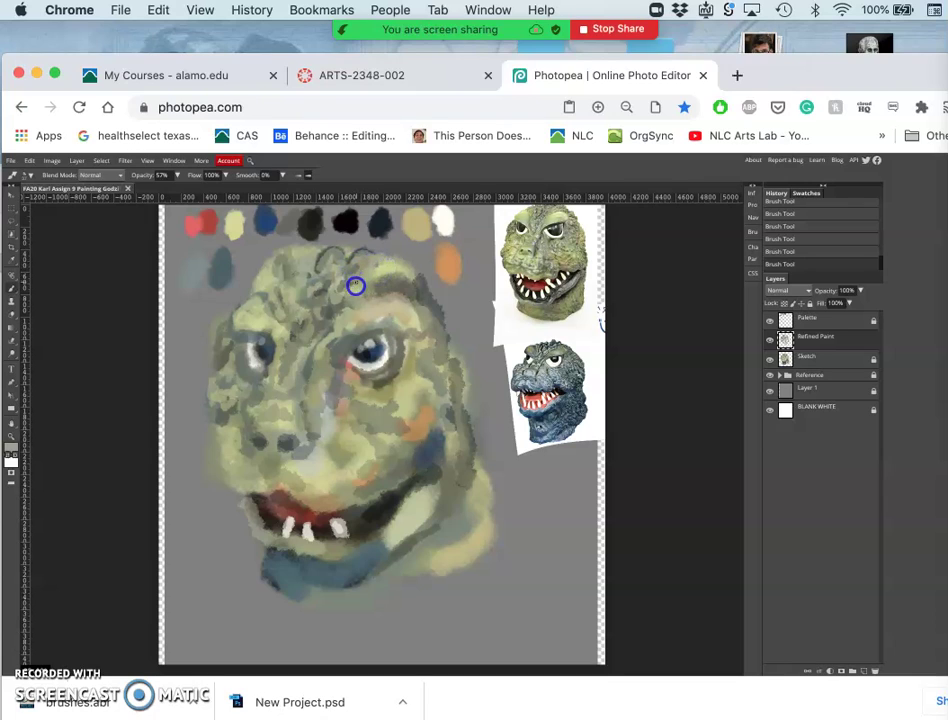
# Deepen both eye contours and the muzzle above the lip with dark blue-gray, and add light green texture to the muzzle
pyautogui.moveTo(360, 350)
pyautogui.mouseDown()
pyautogui.moveTo(408, 395)
pyautogui.moveTo(428, 391)
pyautogui.moveTo(432, 376)
pyautogui.moveTo(410, 346)
pyautogui.moveTo(446, 379)
pyautogui.moveTo(437, 433)
pyautogui.moveTo(437, 394)
pyautogui.moveTo(408, 336)
pyautogui.mouseUp()
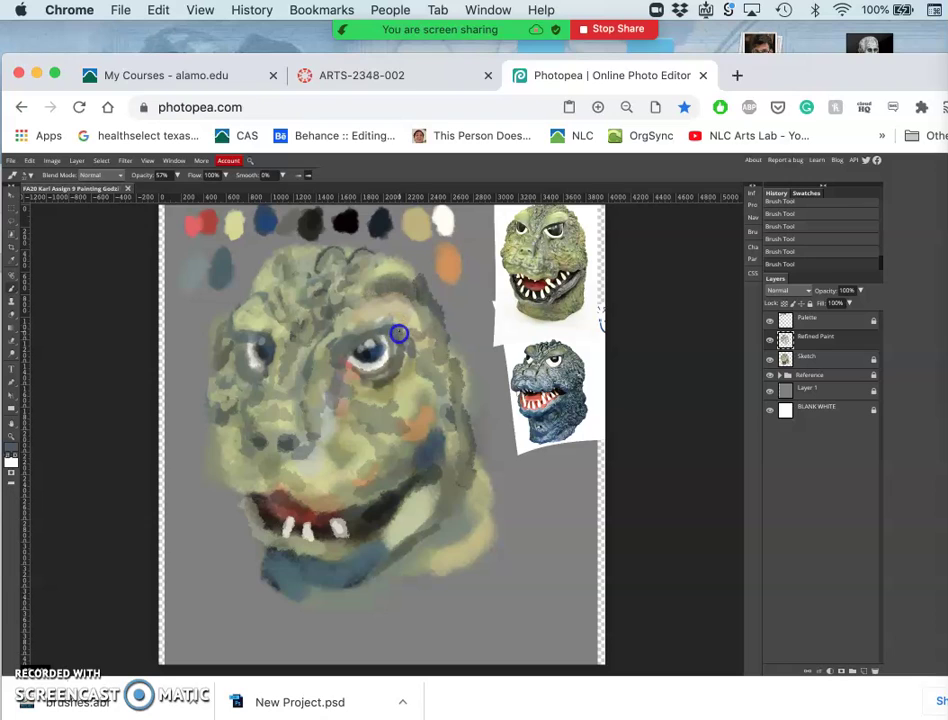
pyautogui.moveTo(336, 425)
pyautogui.mouseDown()
pyautogui.moveTo(304, 422)
pyautogui.moveTo(258, 353)
pyautogui.moveTo(232, 337)
pyautogui.moveTo(262, 330)
pyautogui.moveTo(268, 342)
pyautogui.moveTo(244, 409)
pyautogui.moveTo(250, 370)
pyautogui.mouseUp()
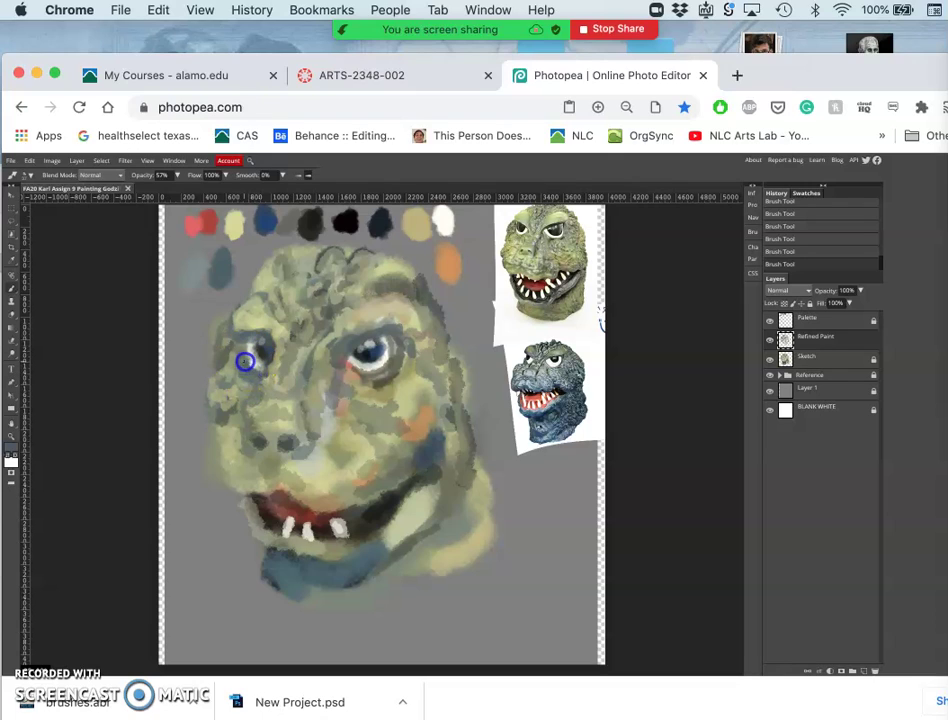
pyautogui.moveTo(243, 363)
pyautogui.mouseDown()
pyautogui.moveTo(277, 417)
pyautogui.moveTo(366, 451)
pyautogui.moveTo(355, 485)
pyautogui.moveTo(350, 463)
pyautogui.moveTo(307, 457)
pyautogui.moveTo(343, 480)
pyautogui.moveTo(327, 492)
pyautogui.mouseUp()
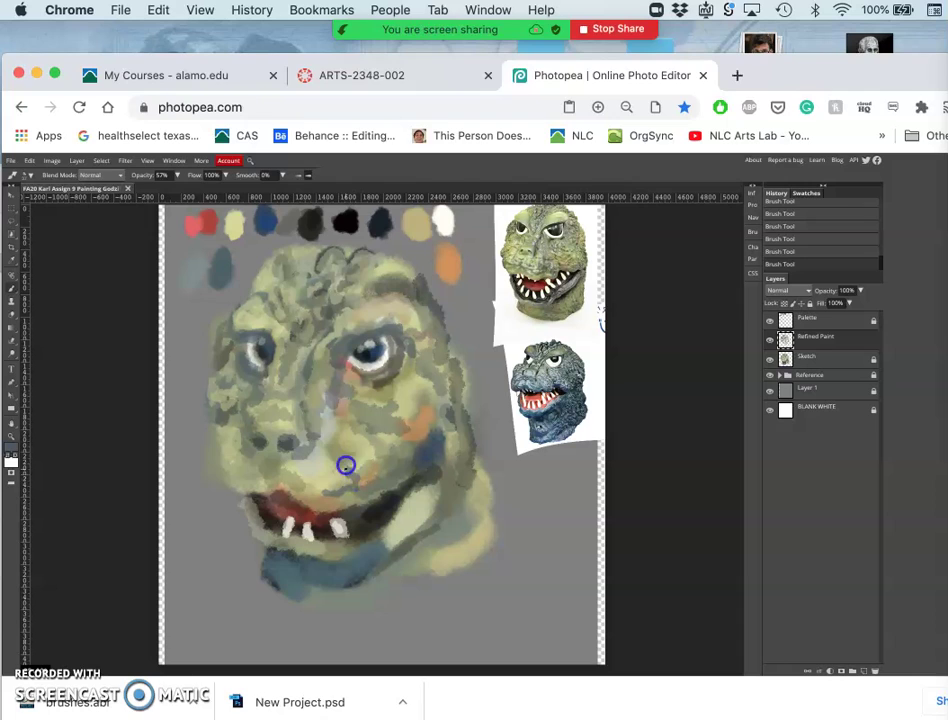
pyautogui.moveTo(334, 456); pyautogui.dragTo(342, 482)
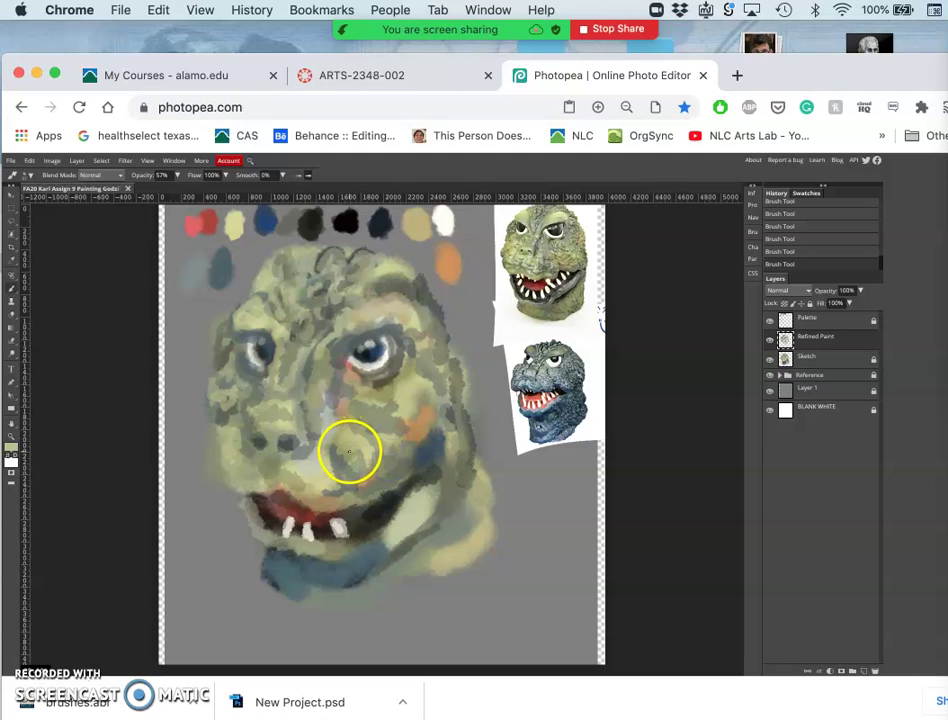
pyautogui.moveTo(349, 451); pyautogui.dragTo(346, 466)
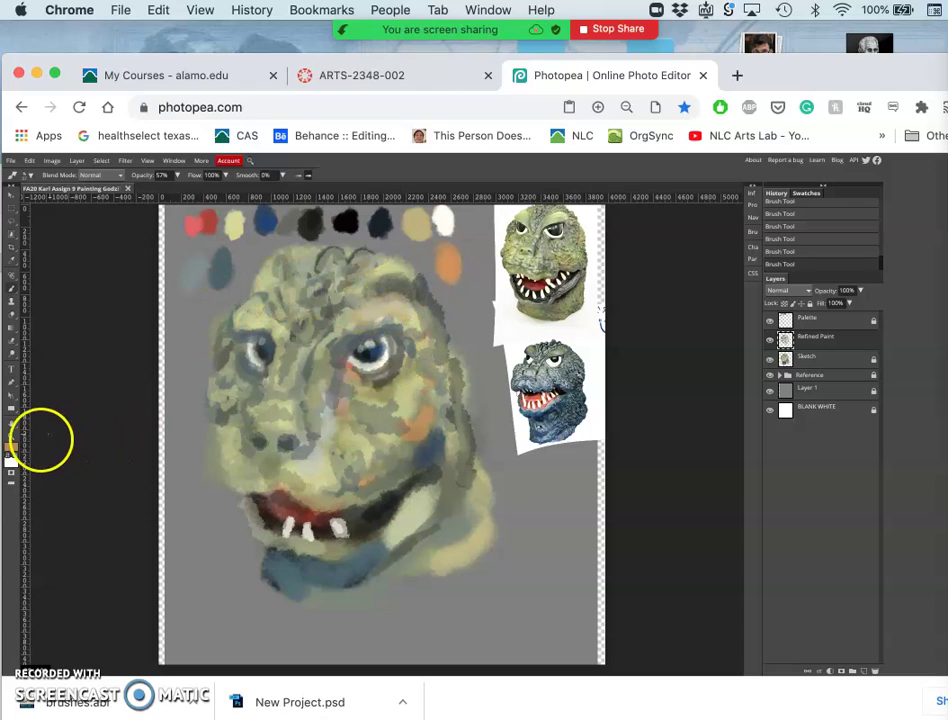
# Change the foreground color to a saturated green in the Color Picker
pyautogui.click(12, 447)
pyautogui.moveTo(208, 300); pyautogui.dragTo(194, 318)
pyautogui.click(145, 282)
pyautogui.click(129, 253)
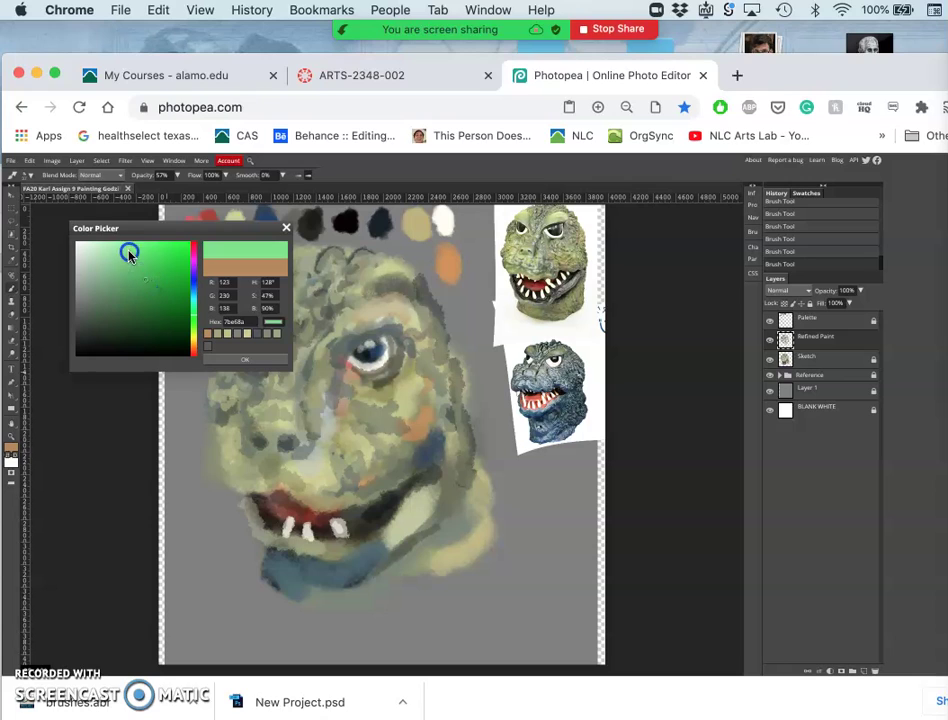
pyautogui.click(124, 288)
pyautogui.moveTo(165, 289); pyautogui.dragTo(168, 256)
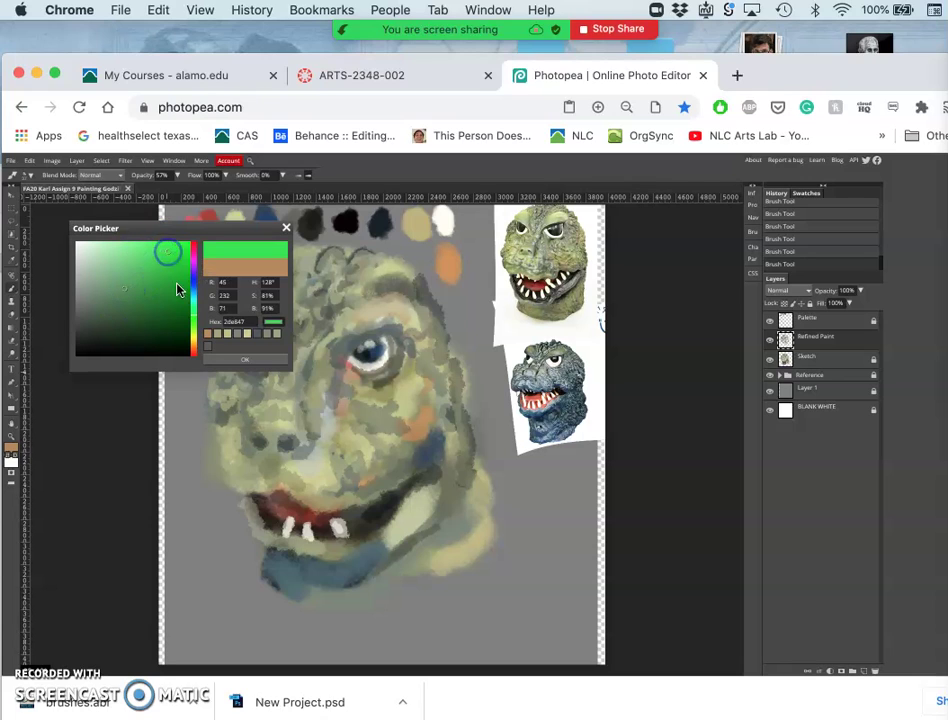
pyautogui.click(240, 357)
# Paint small green accents on the cheek, beside the larger eye and above the corner of the mouth
pyautogui.click(433, 411)
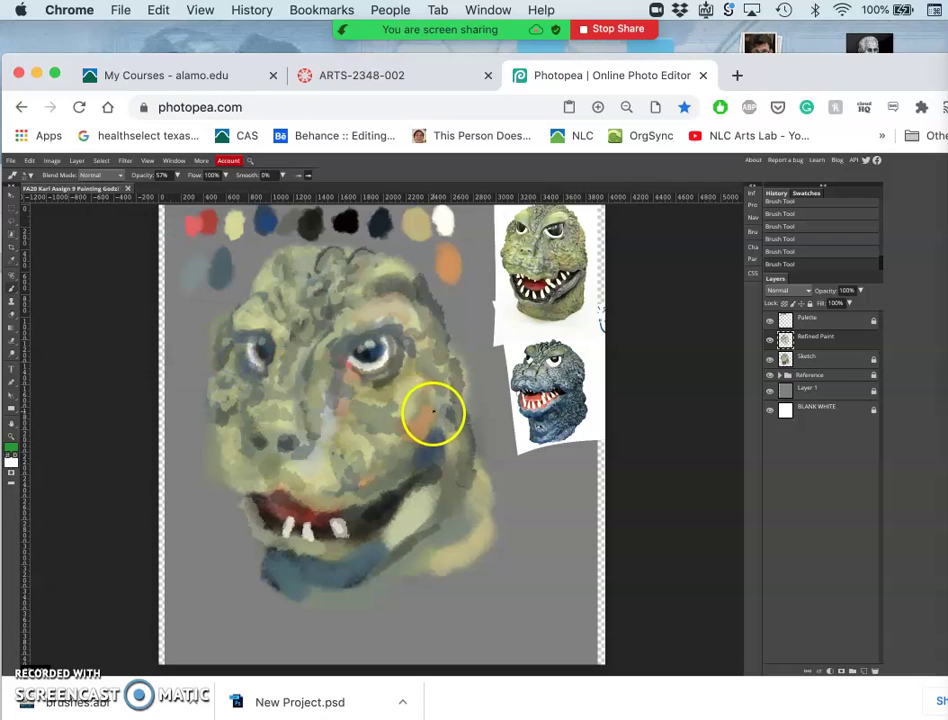
pyautogui.moveTo(443, 397); pyautogui.dragTo(437, 404)
pyautogui.moveTo(413, 358); pyautogui.dragTo(420, 363)
pyautogui.moveTo(390, 500); pyautogui.dragTo(368, 440)
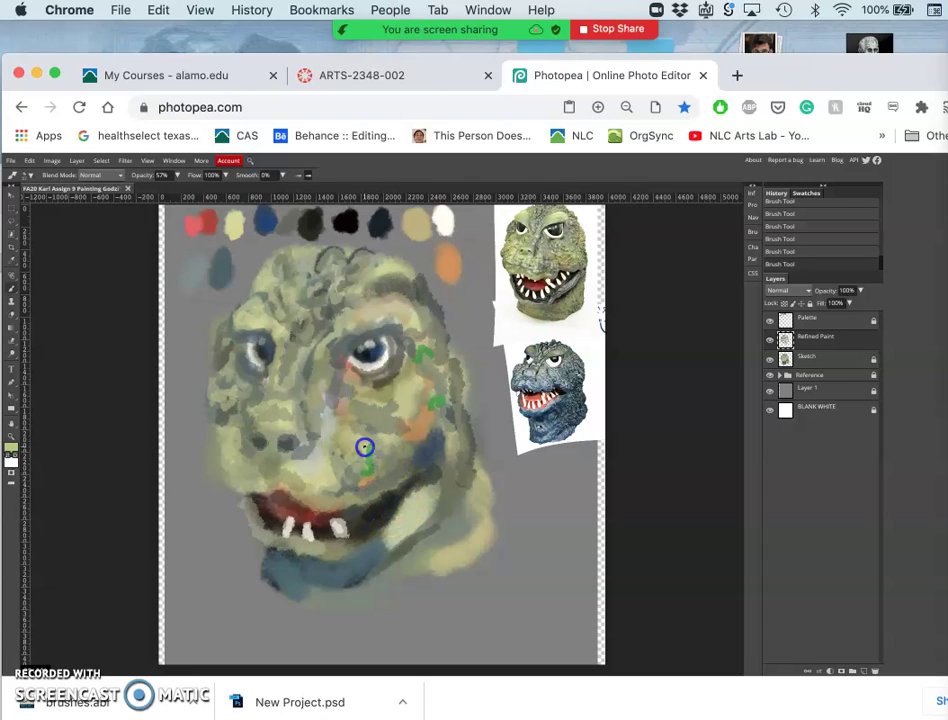
# Blend the green accents into the skin by painting over them with sampled olive tones
pyautogui.moveTo(366, 440); pyautogui.dragTo(360, 470)
pyautogui.keyDown('alt'); pyautogui.click(423, 388); pyautogui.keyUp('alt')
pyautogui.moveTo(423, 354); pyautogui.dragTo(434, 360)
pyautogui.click(434, 397)
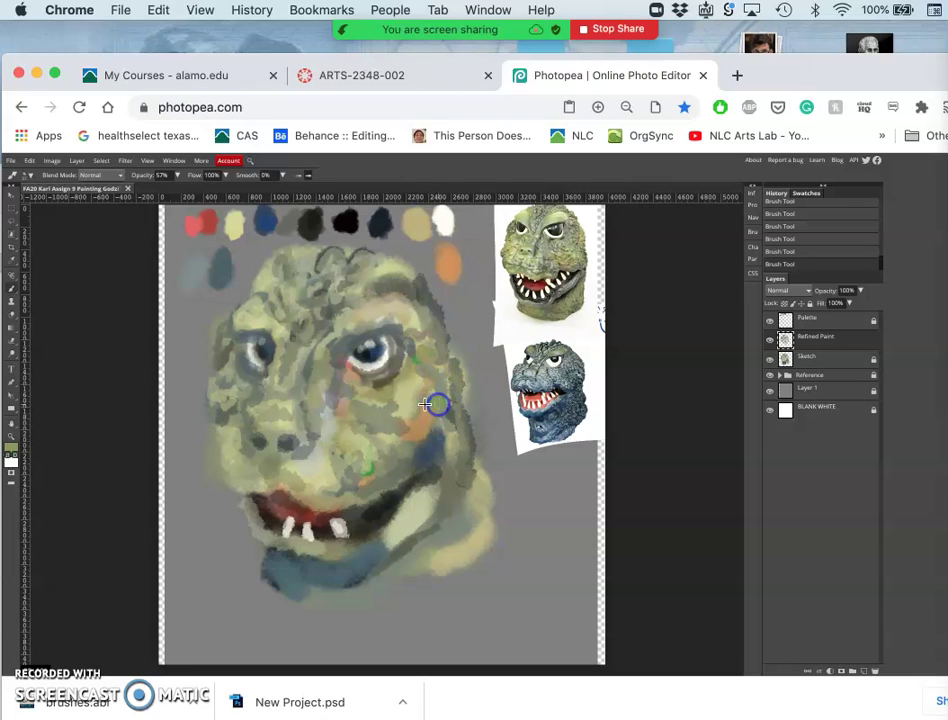
# Unlock the Palette layer and paint an olive-green swatch on it below the blue-gray swatches
pyautogui.moveTo(203, 302); pyautogui.dragTo(188, 320)
pyautogui.press('super+z')
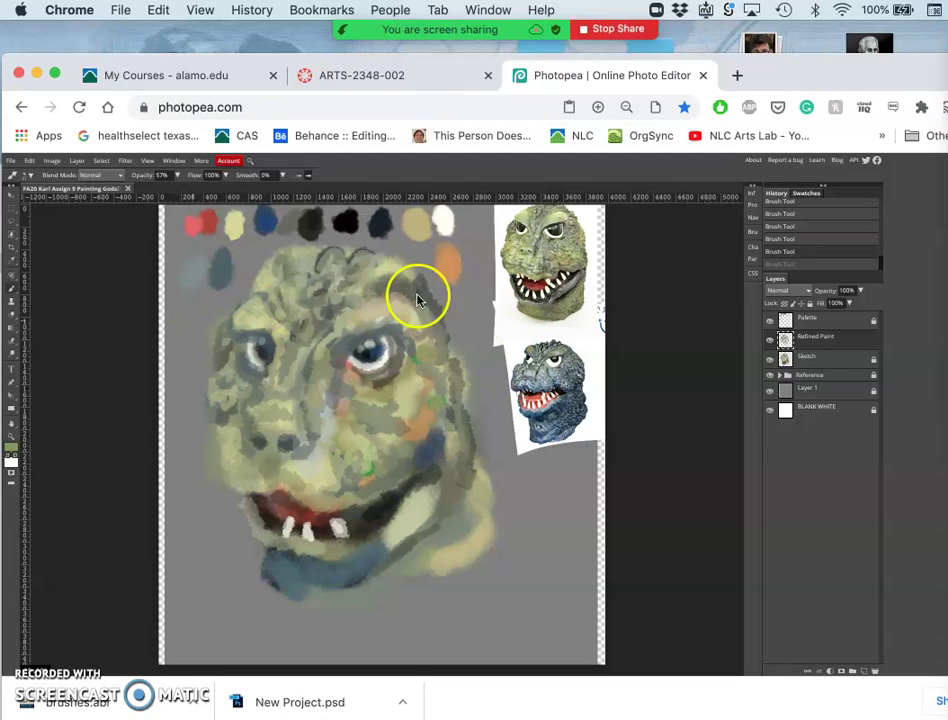
pyautogui.click(805, 322)
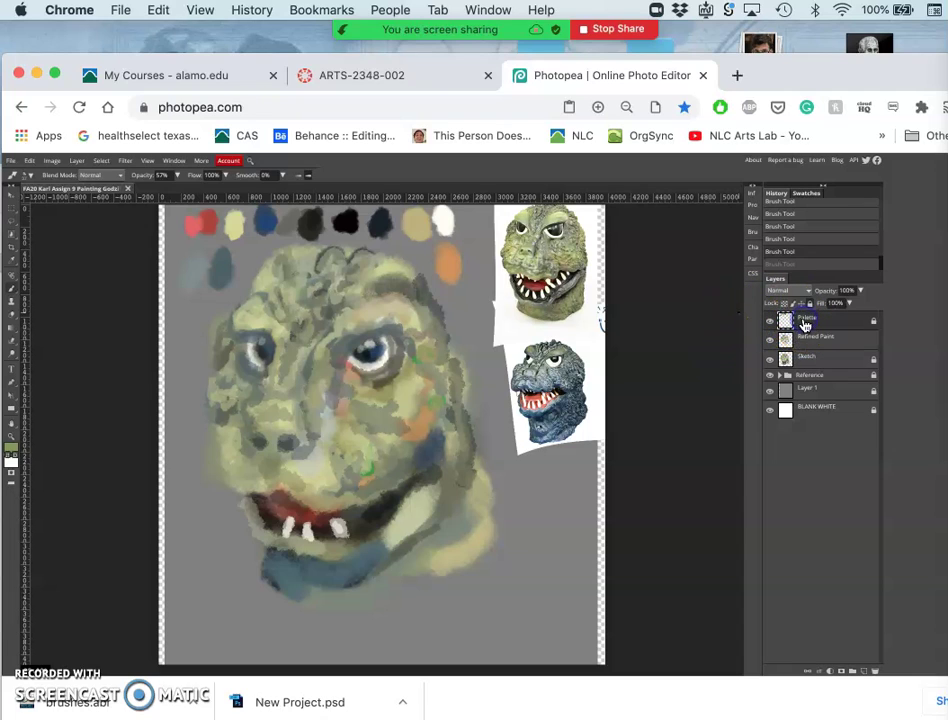
pyautogui.click(809, 302)
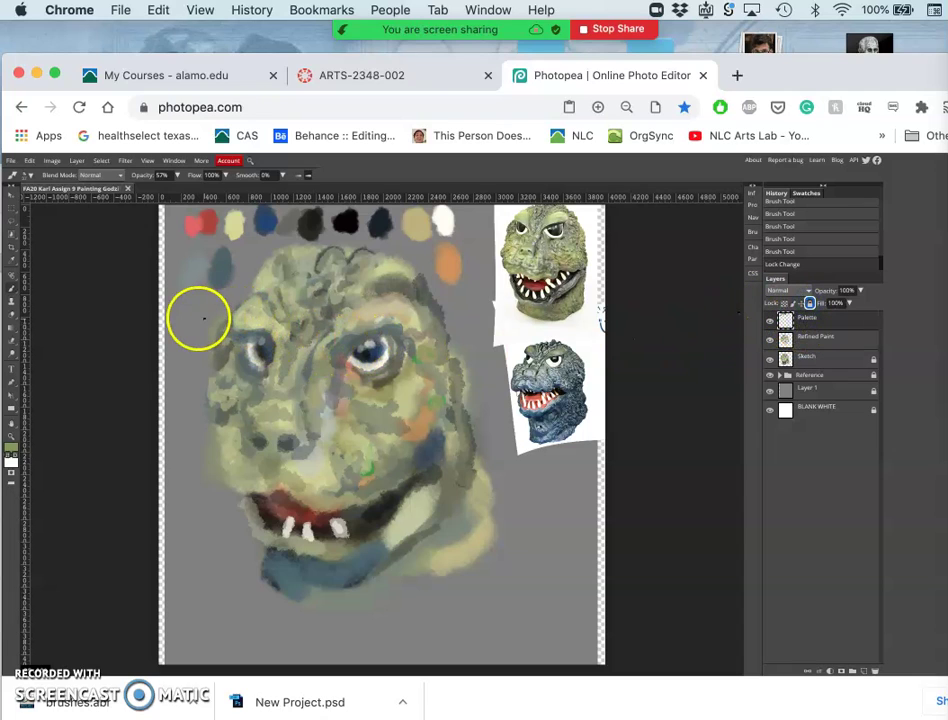
pyautogui.moveTo(186, 315); pyautogui.dragTo(190, 335)
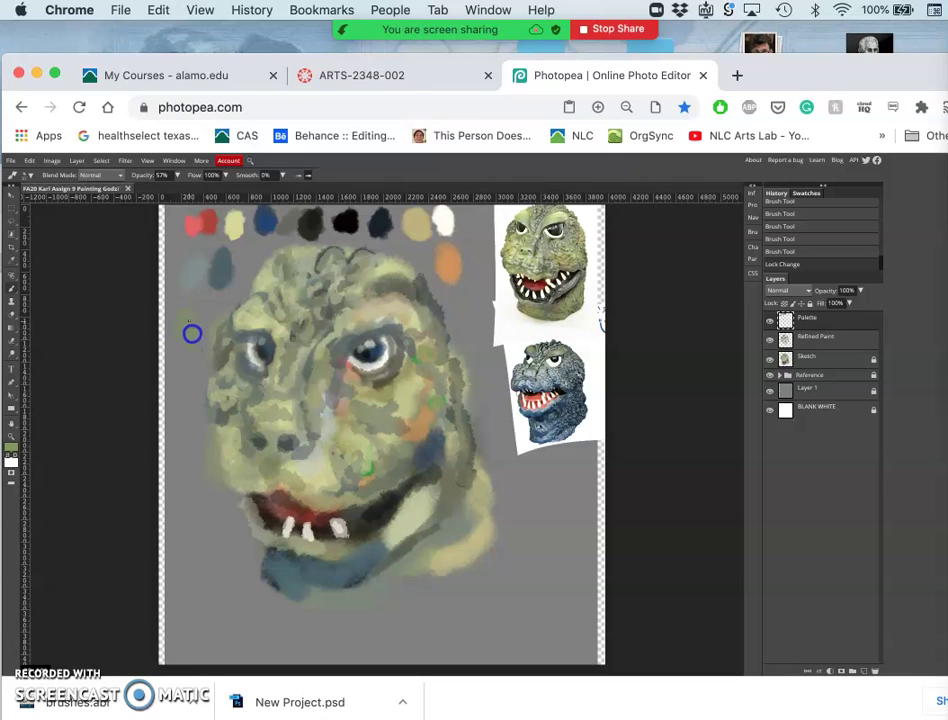
pyautogui.moveTo(190, 331)
pyautogui.mouseDown()
pyautogui.moveTo(197, 322)
pyautogui.moveTo(188, 333)
pyautogui.mouseUp()
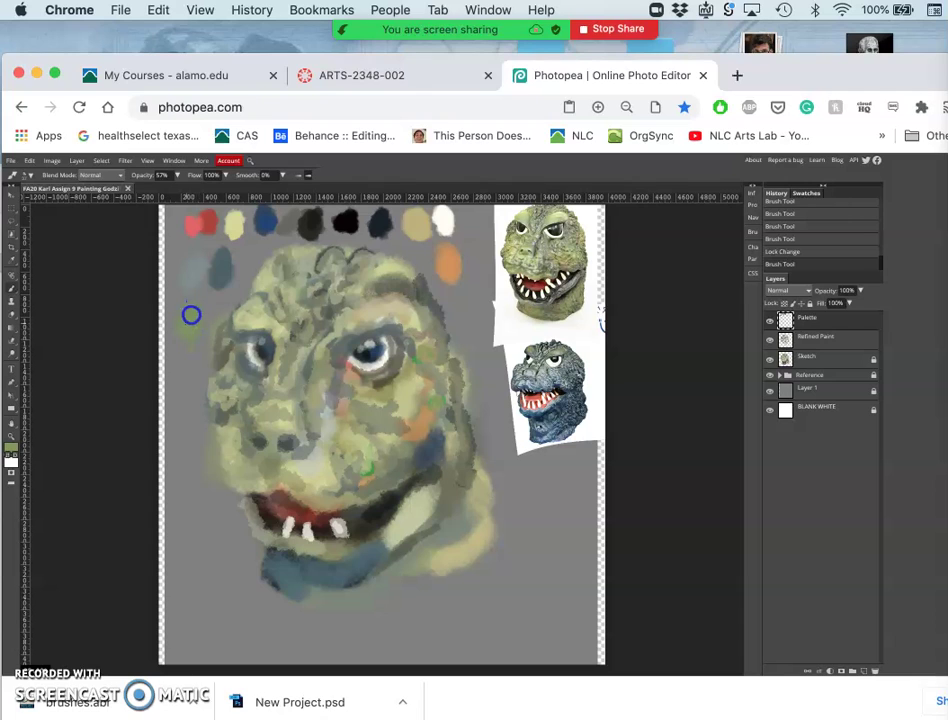
pyautogui.moveTo(188, 328)
pyautogui.mouseDown()
pyautogui.moveTo(176, 343)
pyautogui.moveTo(180, 331)
pyautogui.mouseUp()
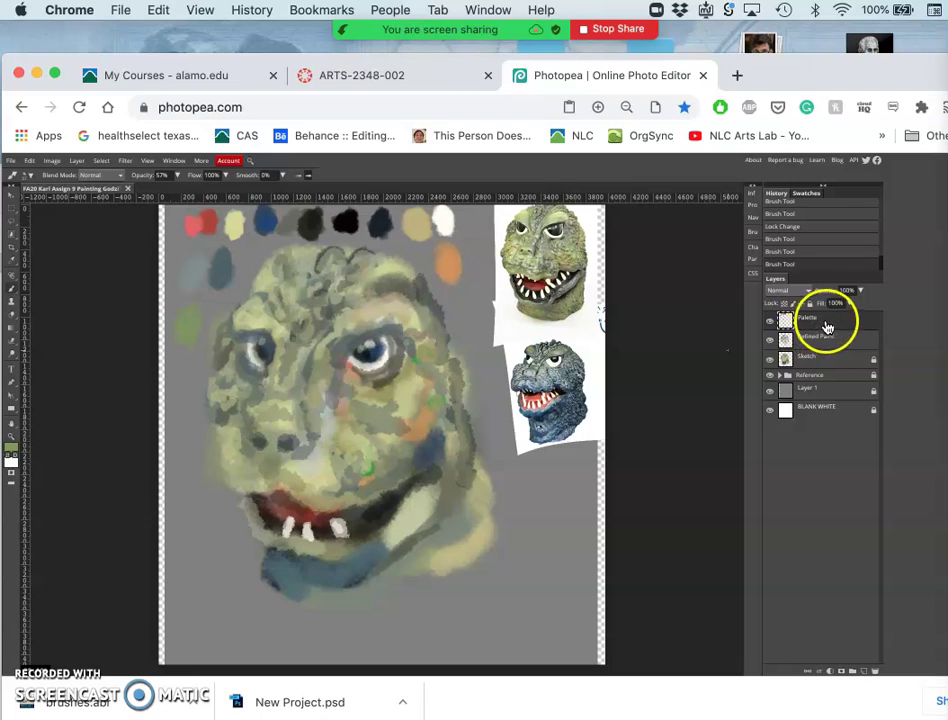
# Lock the Palette layer and paint sampled dark blue shading along the side of the snout on the Refined Paint layer
pyautogui.click(811, 304)
pyautogui.click(825, 336)
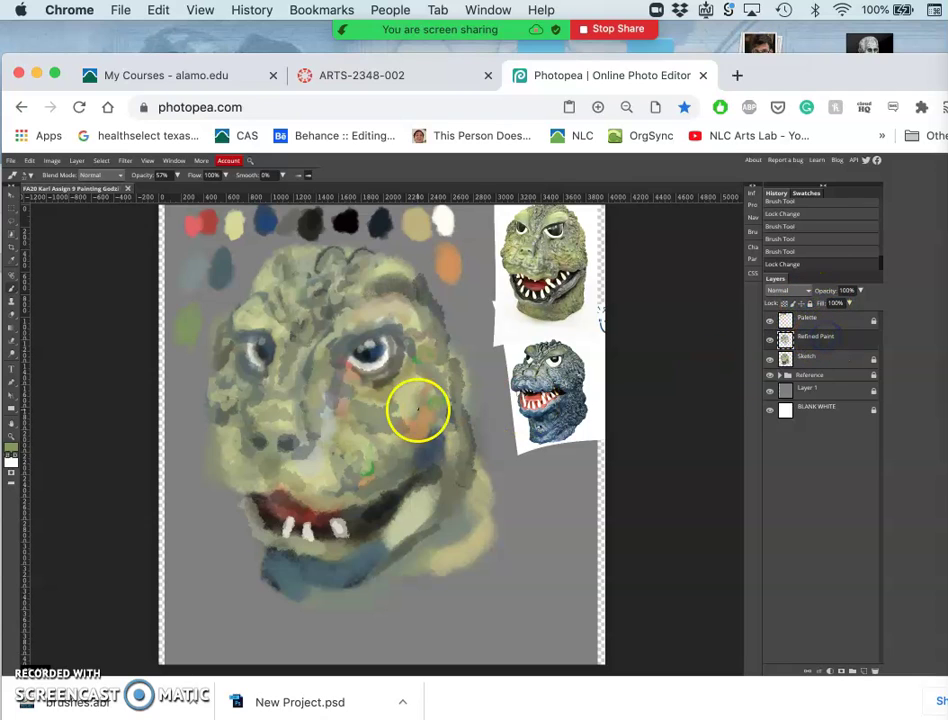
pyautogui.moveTo(303, 470)
pyautogui.mouseDown()
pyautogui.moveTo(335, 515)
pyautogui.moveTo(343, 509)
pyautogui.moveTo(316, 502)
pyautogui.moveTo(406, 364)
pyautogui.moveTo(438, 396)
pyautogui.moveTo(449, 441)
pyautogui.moveTo(335, 460)
pyautogui.moveTo(319, 431)
pyautogui.mouseUp()
pyautogui.keyDown('alt'); pyautogui.click(449, 451); pyautogui.keyUp('alt')
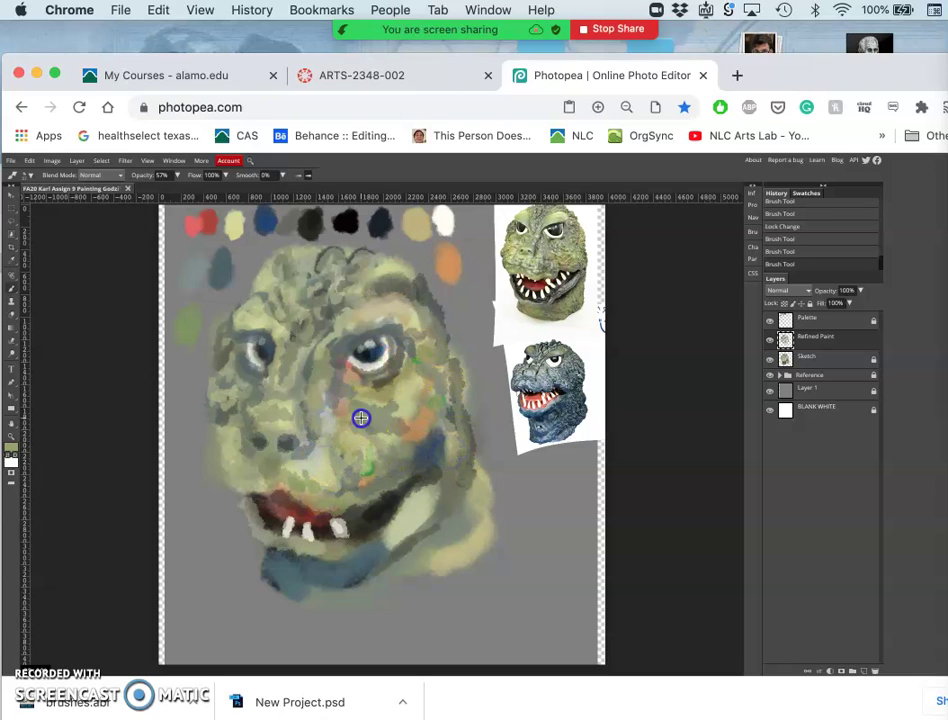
pyautogui.moveTo(332, 436)
pyautogui.mouseDown()
pyautogui.moveTo(360, 368)
pyautogui.moveTo(402, 364)
pyautogui.moveTo(380, 352)
pyautogui.moveTo(390, 350)
pyautogui.moveTo(313, 438)
pyautogui.moveTo(312, 406)
pyautogui.moveTo(307, 417)
pyautogui.moveTo(307, 427)
pyautogui.moveTo(324, 383)
pyautogui.moveTo(315, 387)
pyautogui.moveTo(321, 400)
pyautogui.mouseUp()
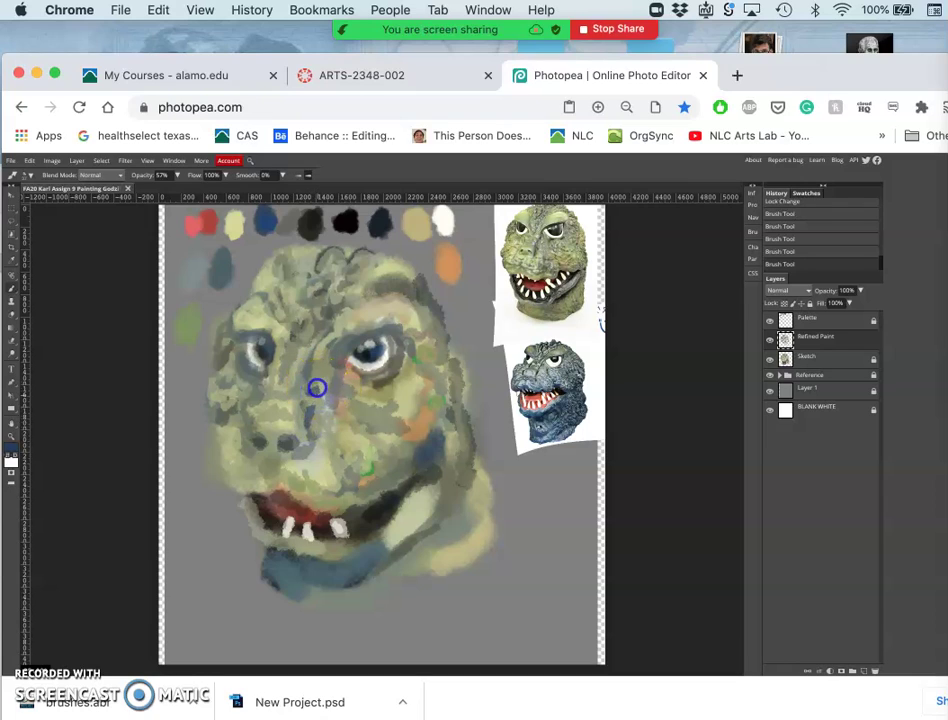
pyautogui.click(316, 383)
pyautogui.moveTo(322, 369); pyautogui.dragTo(326, 358)
# Blend the snout and cheek with strokes of sampled gray-olive and light olive skin tones
pyautogui.moveTo(385, 408)
pyautogui.mouseDown()
pyautogui.moveTo(387, 419)
pyautogui.moveTo(321, 391)
pyautogui.mouseUp()
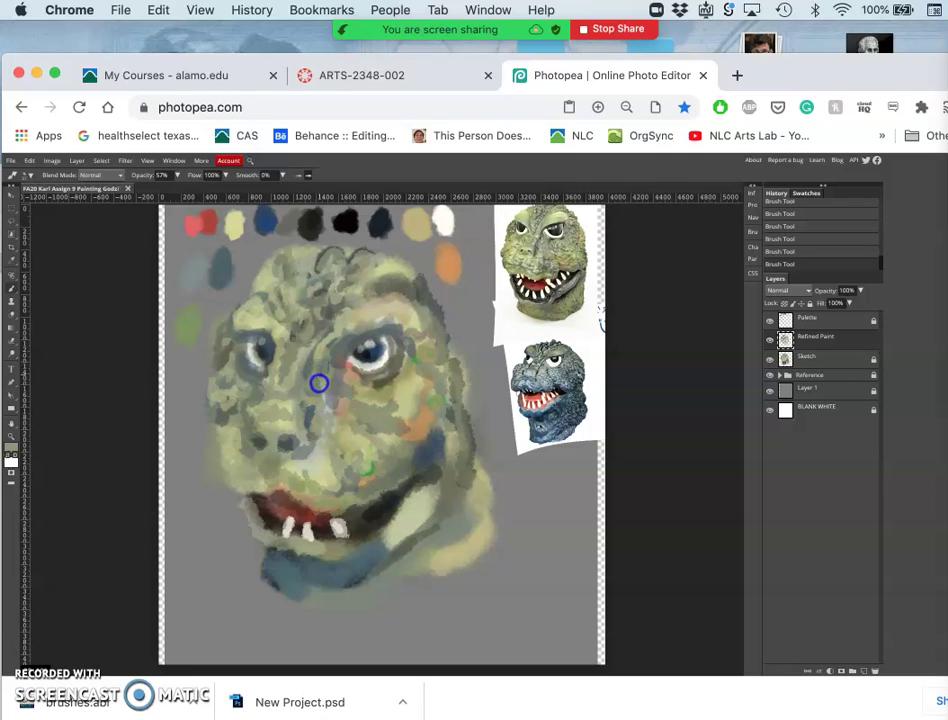
pyautogui.moveTo(340, 375)
pyautogui.mouseDown()
pyautogui.moveTo(389, 403)
pyautogui.moveTo(386, 426)
pyautogui.moveTo(429, 417)
pyautogui.moveTo(454, 432)
pyautogui.moveTo(443, 453)
pyautogui.moveTo(413, 447)
pyautogui.mouseUp()
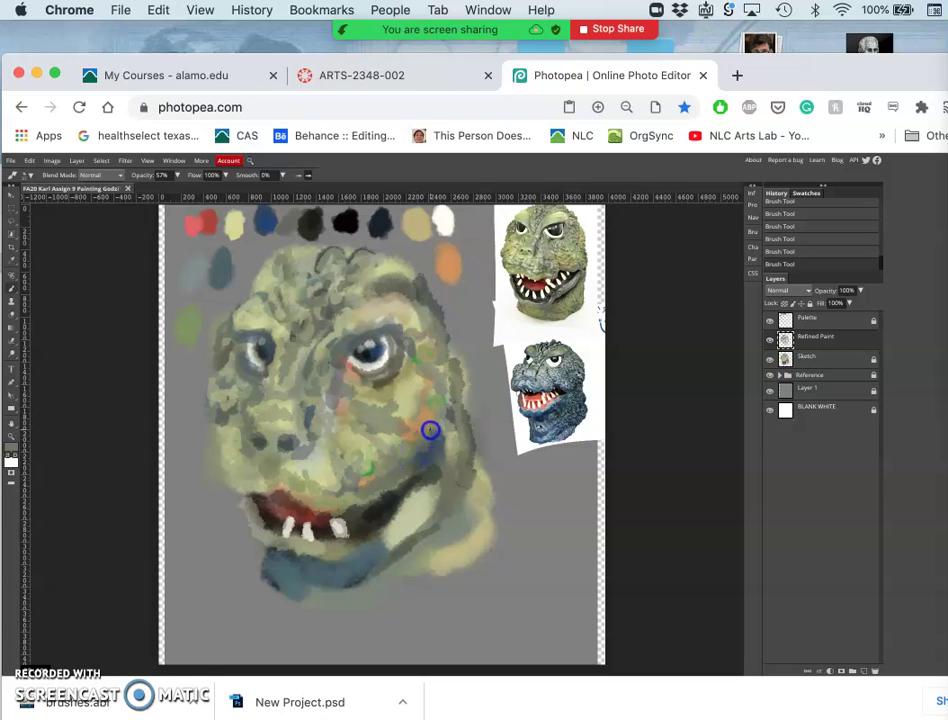
pyautogui.keyDown('alt'); pyautogui.click(404, 396); pyautogui.keyUp('alt')
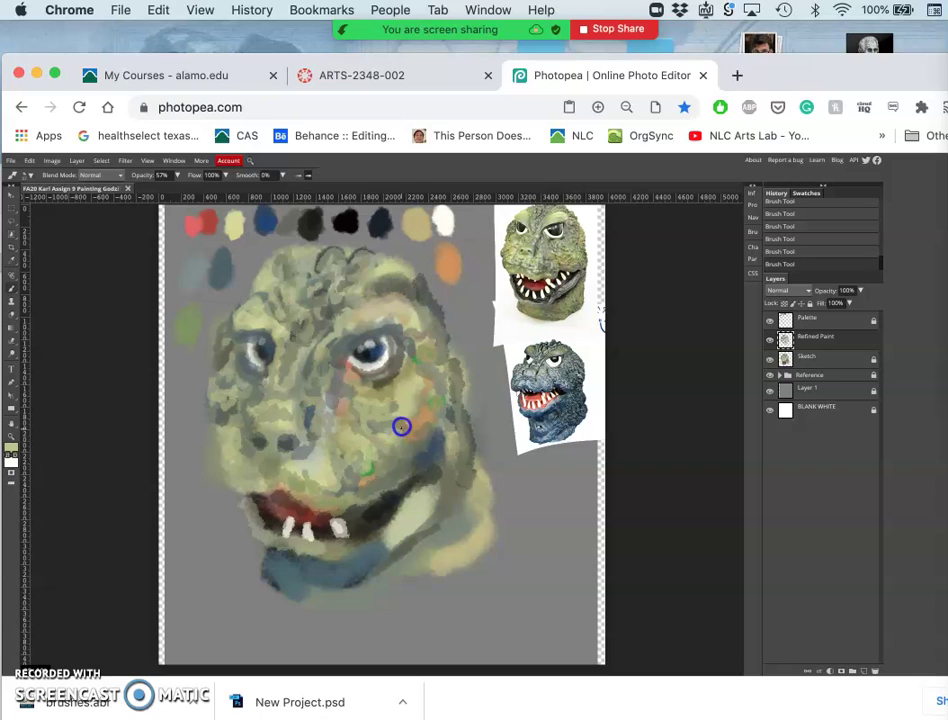
pyautogui.click(342, 330)
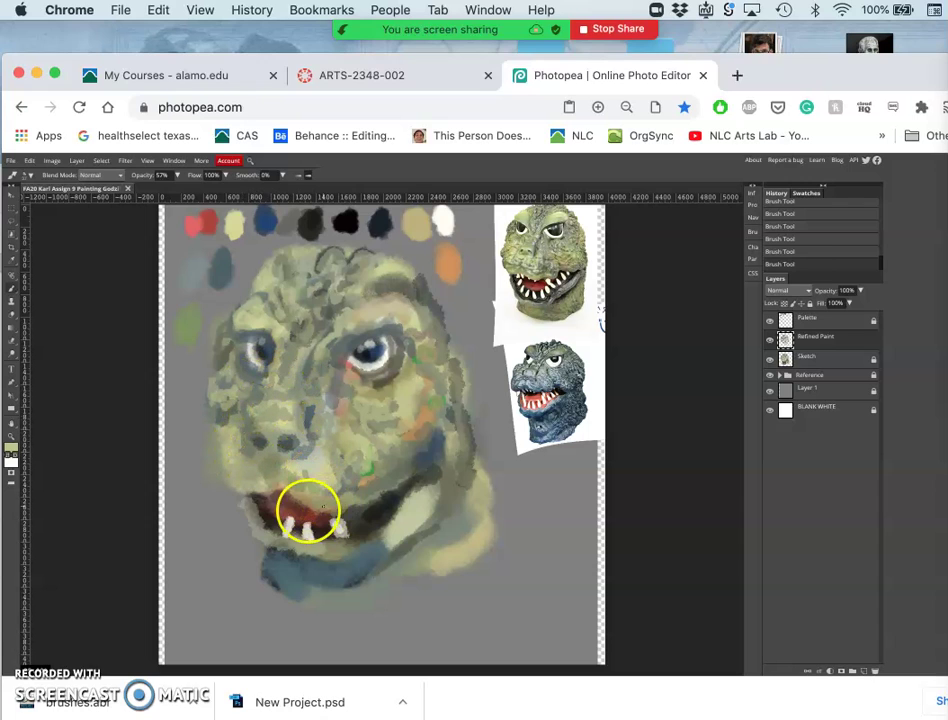
# Brighten the inside of the mouth with red sampled from the blue Godzilla reference's mouth
pyautogui.keyDown('alt'); pyautogui.click(545, 400); pyautogui.keyUp('alt')
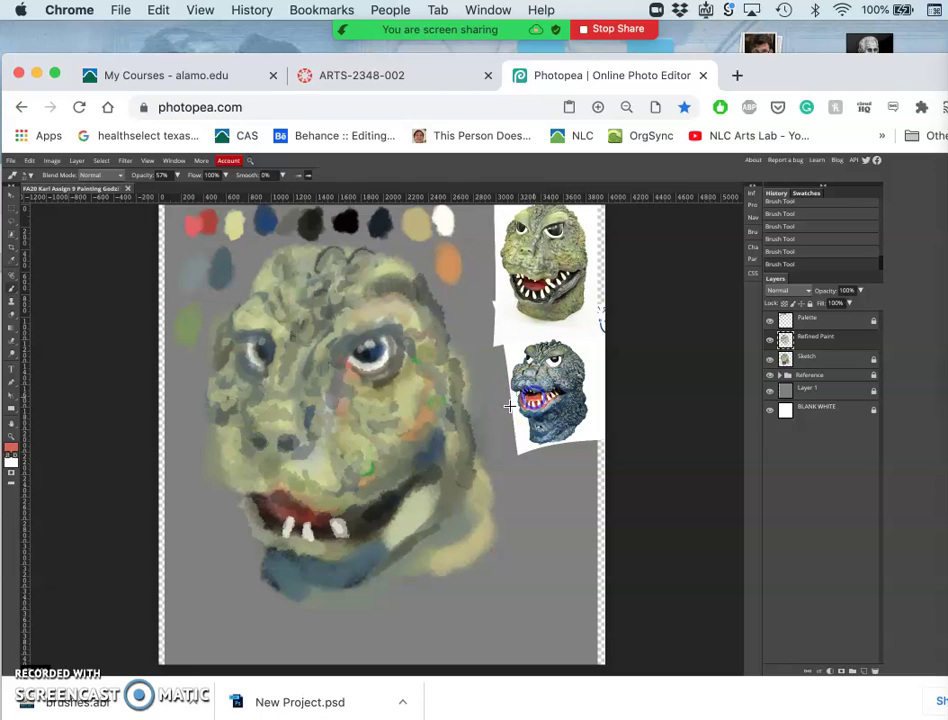
pyautogui.moveTo(309, 500)
pyautogui.mouseDown()
pyautogui.moveTo(280, 505)
pyautogui.moveTo(283, 515)
pyautogui.mouseUp()
pyautogui.moveTo(303, 511)
pyautogui.mouseDown()
pyautogui.moveTo(311, 510)
pyautogui.moveTo(302, 529)
pyautogui.mouseUp()
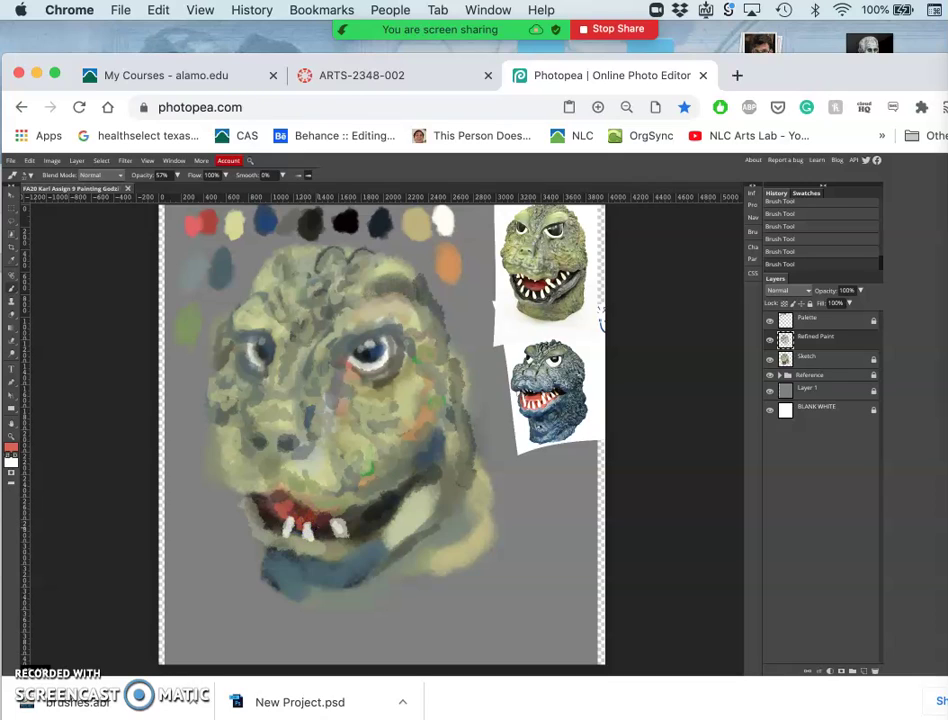
pyautogui.moveTo(299, 520)
pyautogui.mouseDown()
pyautogui.moveTo(345, 525)
pyautogui.moveTo(308, 536)
pyautogui.mouseUp()
# Sample the light gray of an existing tooth and paint more lower teeth toward both corners of the mouth
pyautogui.keyDown('alt'); pyautogui.click(308, 536); pyautogui.keyUp('alt')
pyautogui.moveTo(246, 512)
pyautogui.mouseDown()
pyautogui.moveTo(237, 514)
pyautogui.moveTo(265, 520)
pyautogui.mouseUp()
pyautogui.moveTo(265, 515)
pyautogui.mouseDown()
pyautogui.moveTo(269, 495)
pyautogui.moveTo(256, 511)
pyautogui.mouseUp()
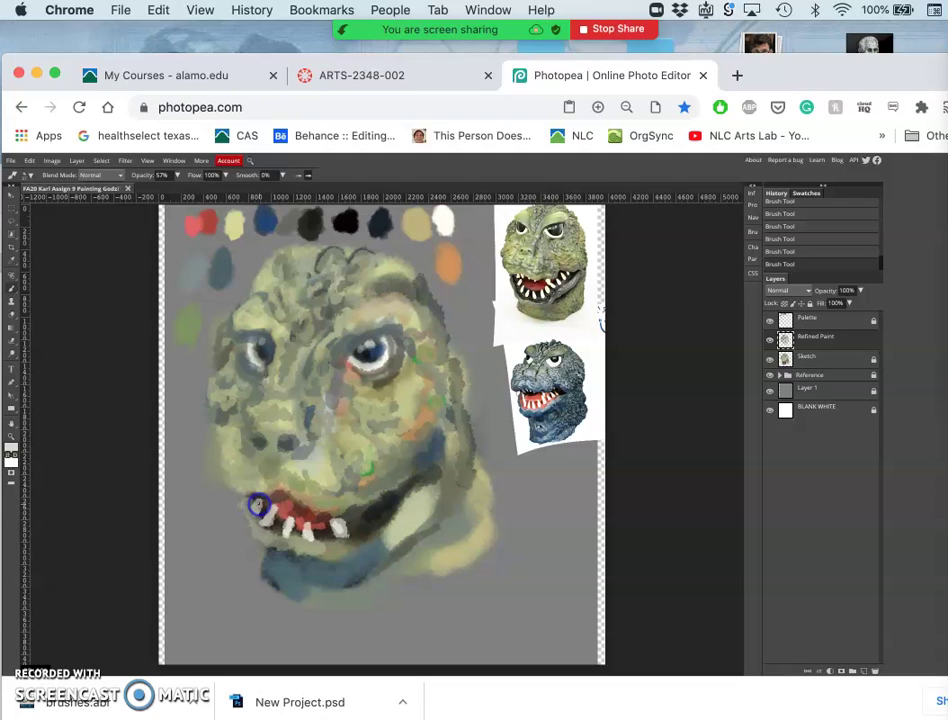
pyautogui.moveTo(258, 504); pyautogui.dragTo(257, 504)
pyautogui.moveTo(354, 513)
pyautogui.mouseDown()
pyautogui.moveTo(284, 505)
pyautogui.moveTo(308, 497)
pyautogui.moveTo(373, 527)
pyautogui.mouseUp()
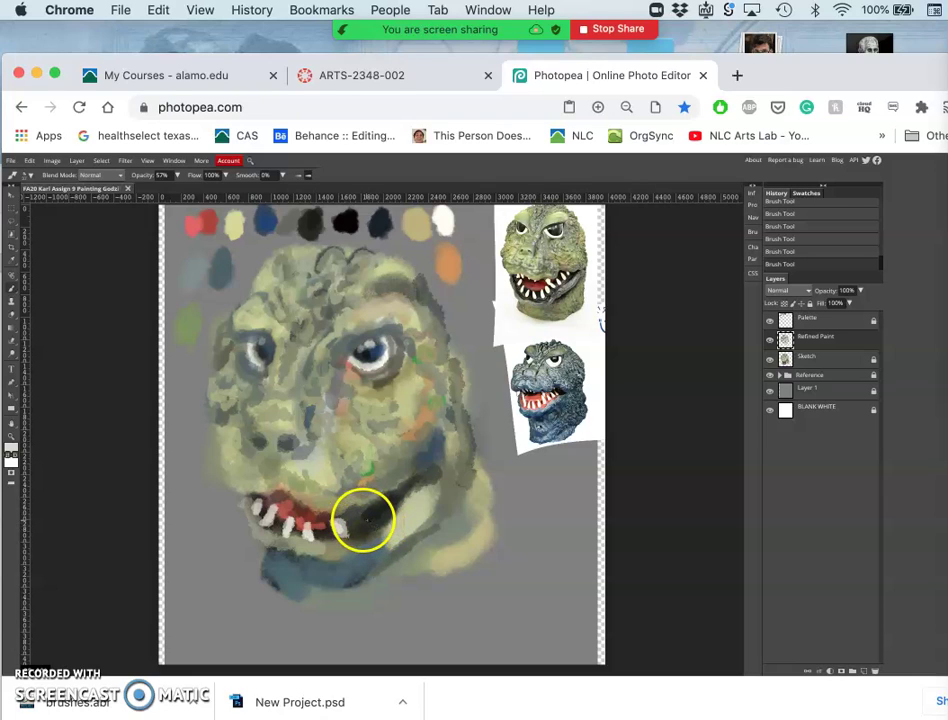
pyautogui.click(360, 520)
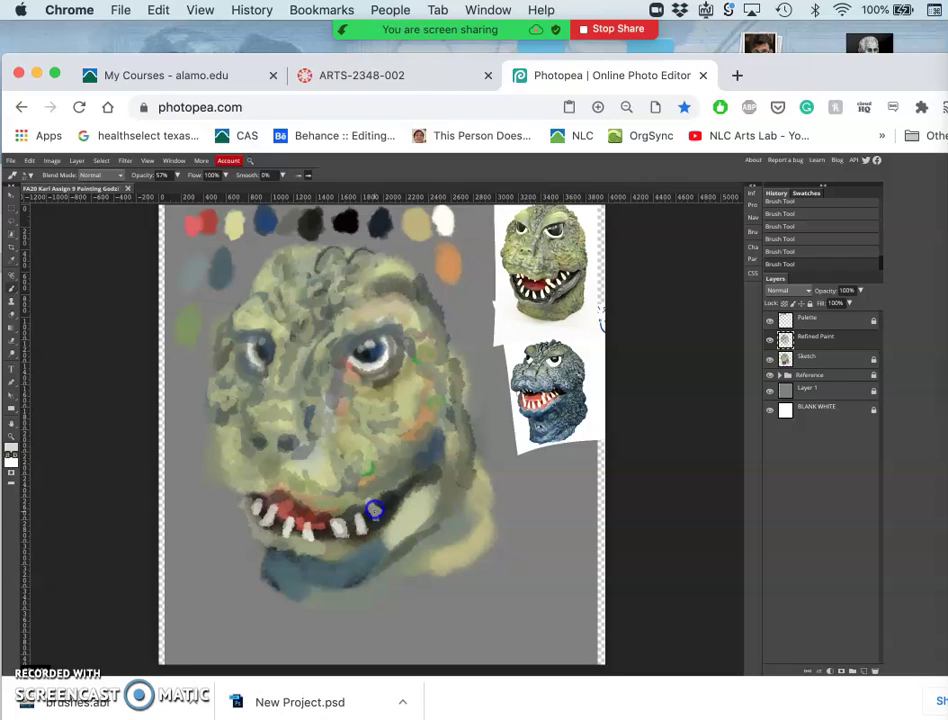
pyautogui.moveTo(375, 511); pyautogui.dragTo(378, 518)
pyautogui.moveTo(385, 548)
pyautogui.mouseDown()
pyautogui.moveTo(332, 553)
pyautogui.moveTo(298, 507)
pyautogui.moveTo(263, 492)
pyautogui.moveTo(184, 509)
pyautogui.moveTo(292, 508)
pyautogui.mouseUp()
# Touch up the mouth's red interior and paint small white upper teeth along the front of the upper lip
pyautogui.keyDown('alt'); pyautogui.click(292, 508); pyautogui.keyUp('alt')
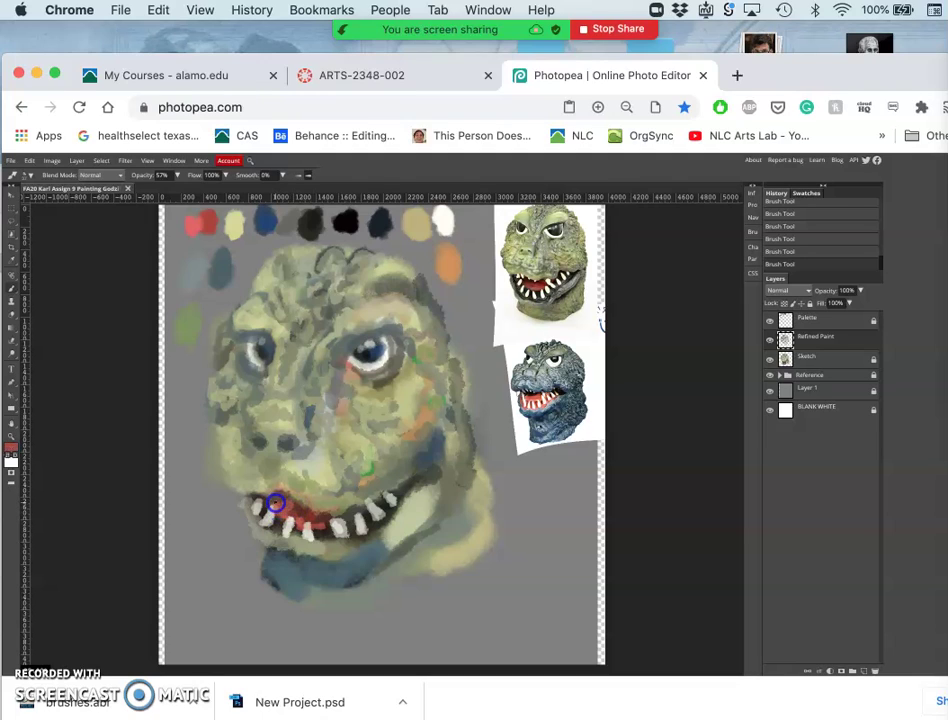
pyautogui.moveTo(278, 502)
pyautogui.mouseDown()
pyautogui.moveTo(320, 514)
pyautogui.moveTo(305, 516)
pyautogui.mouseUp()
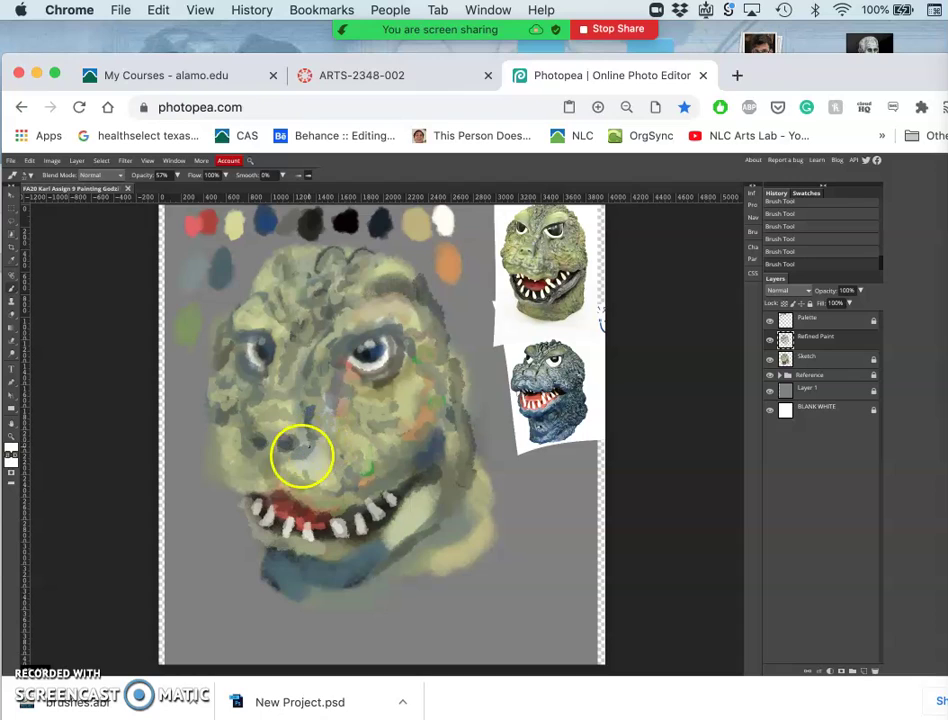
pyautogui.moveTo(275, 496); pyautogui.dragTo(267, 500)
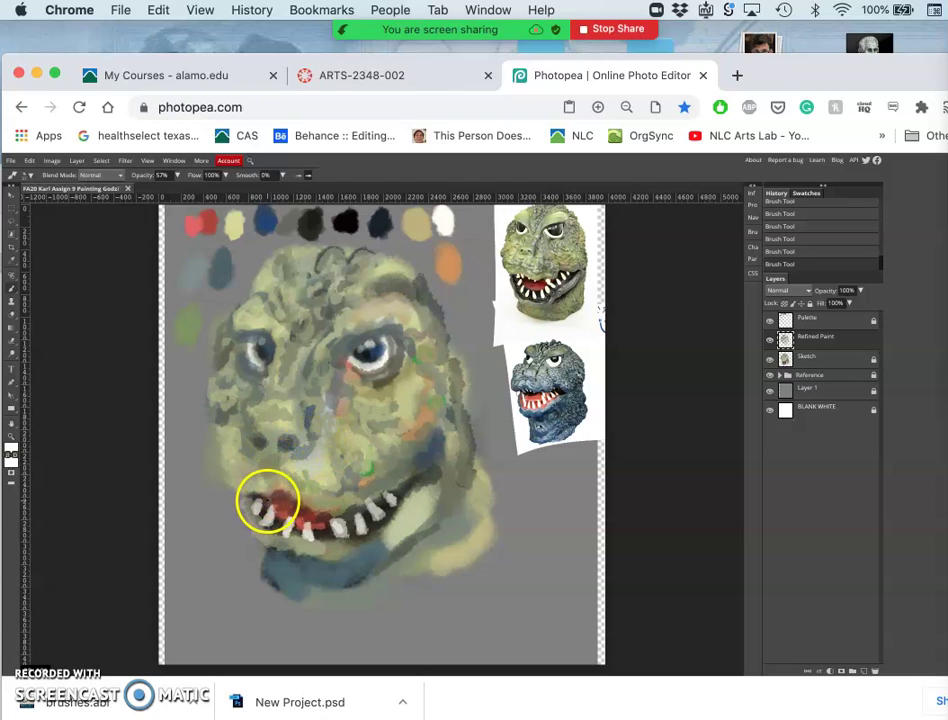
pyautogui.click(264, 496)
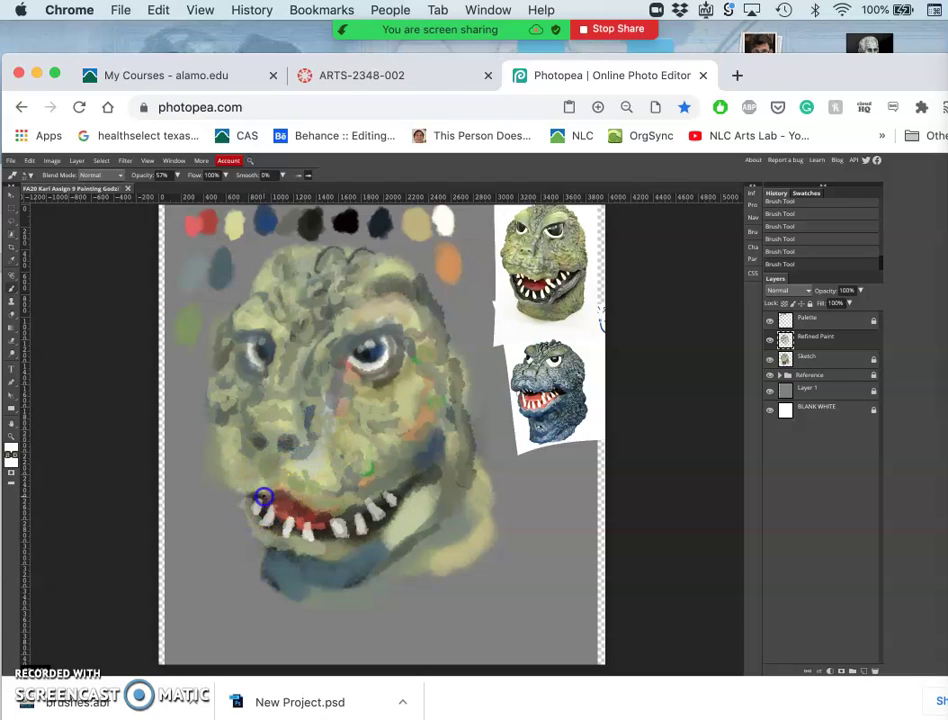
pyautogui.press('super+z')
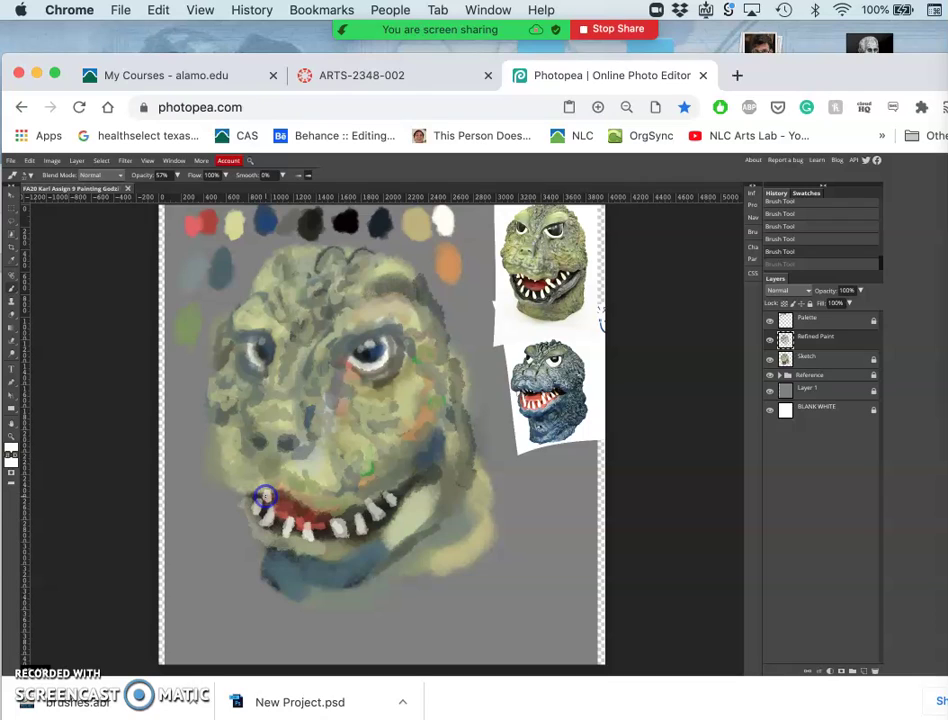
pyautogui.press('super+shift+z')
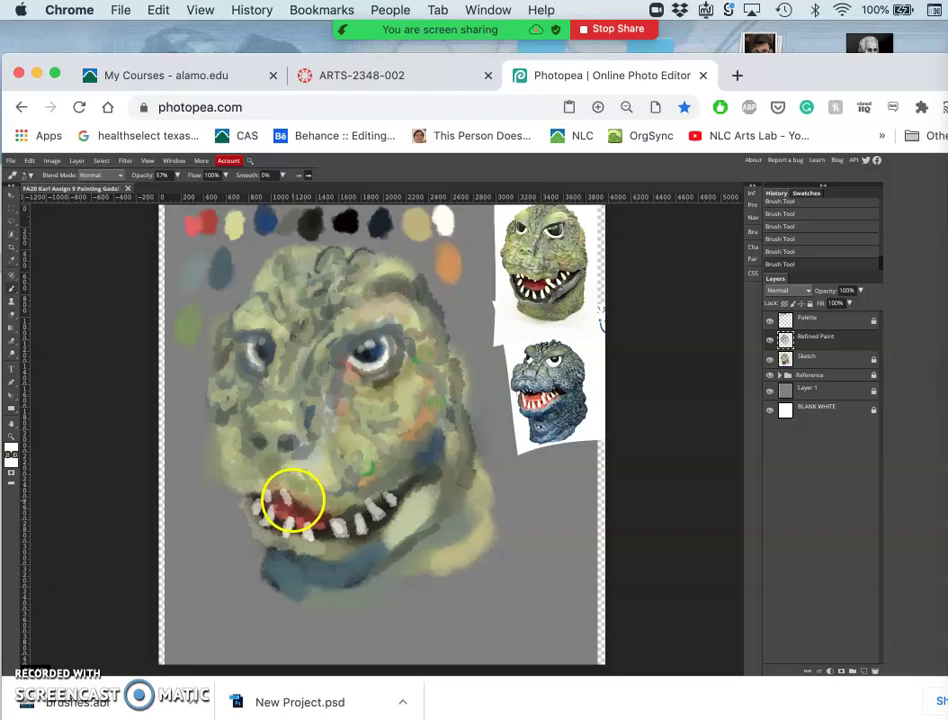
pyautogui.click(289, 502)
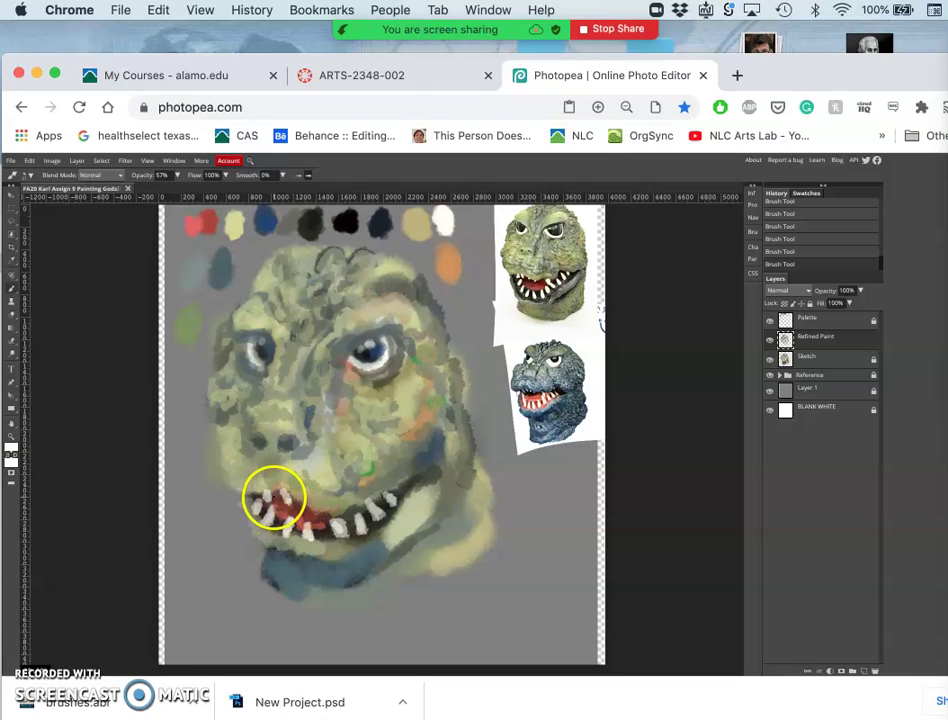
pyautogui.click(271, 496)
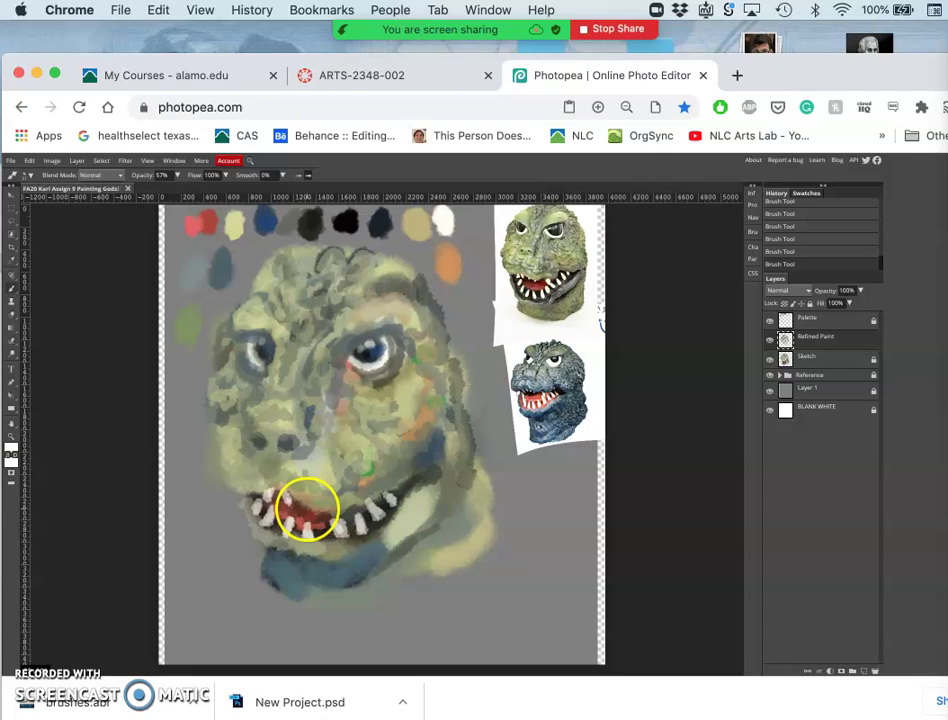
pyautogui.click(307, 510)
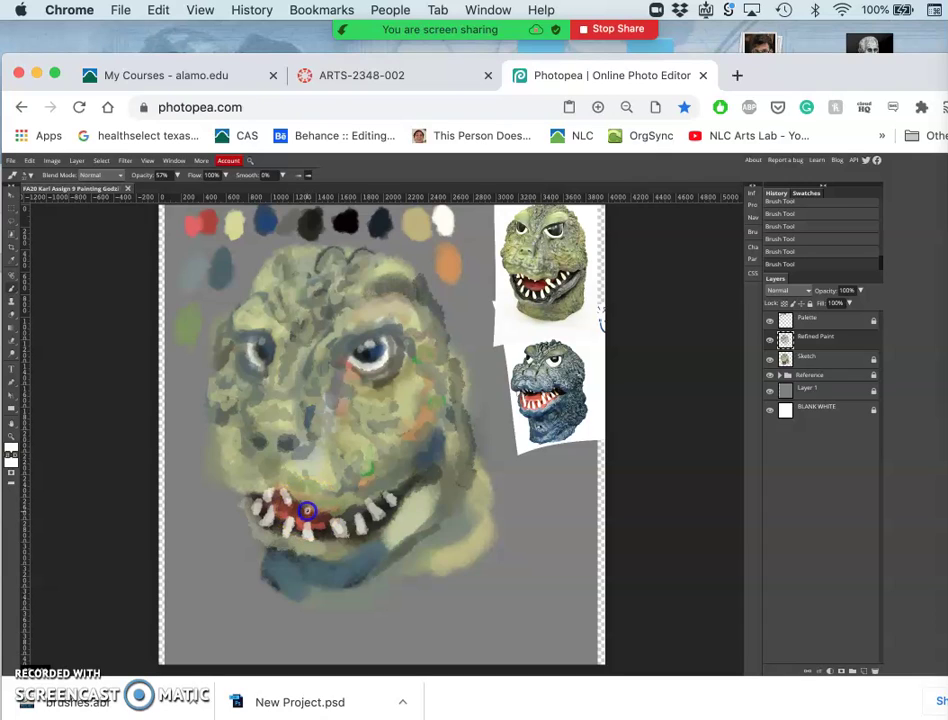
pyautogui.click(305, 509)
pyautogui.click(303, 504)
pyautogui.click(312, 500)
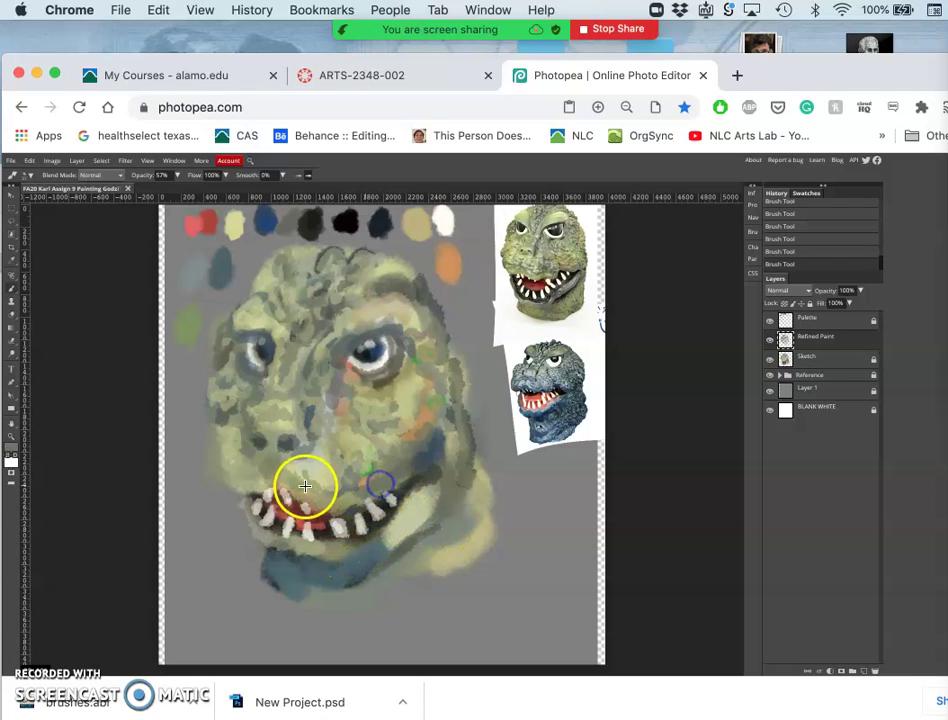
# Paint sampled gray and olive skin tones along the upper lip where it meets the new upper teeth
pyautogui.moveTo(286, 495)
pyautogui.mouseDown()
pyautogui.moveTo(239, 480)
pyautogui.moveTo(298, 495)
pyautogui.moveTo(290, 497)
pyautogui.moveTo(314, 493)
pyautogui.mouseUp()
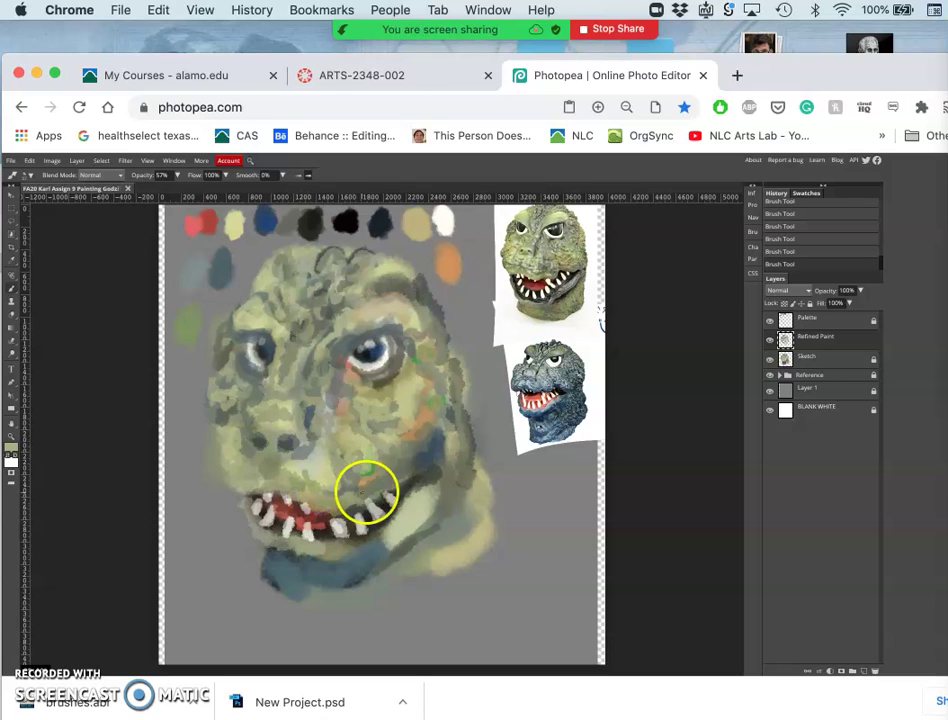
pyautogui.hotkey('ctrl', 'z')
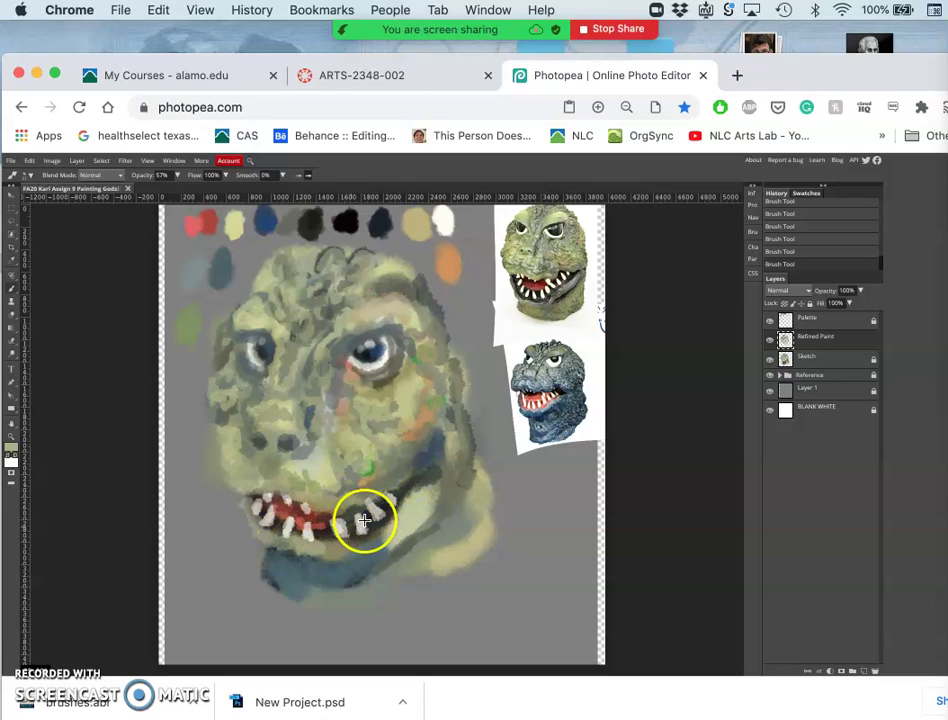
# Sample a near-black tone from the larger eye's pupil and darken the gaps between the lower teeth
pyautogui.keyDown('alt'); pyautogui.click(367, 351); pyautogui.keyUp('alt')
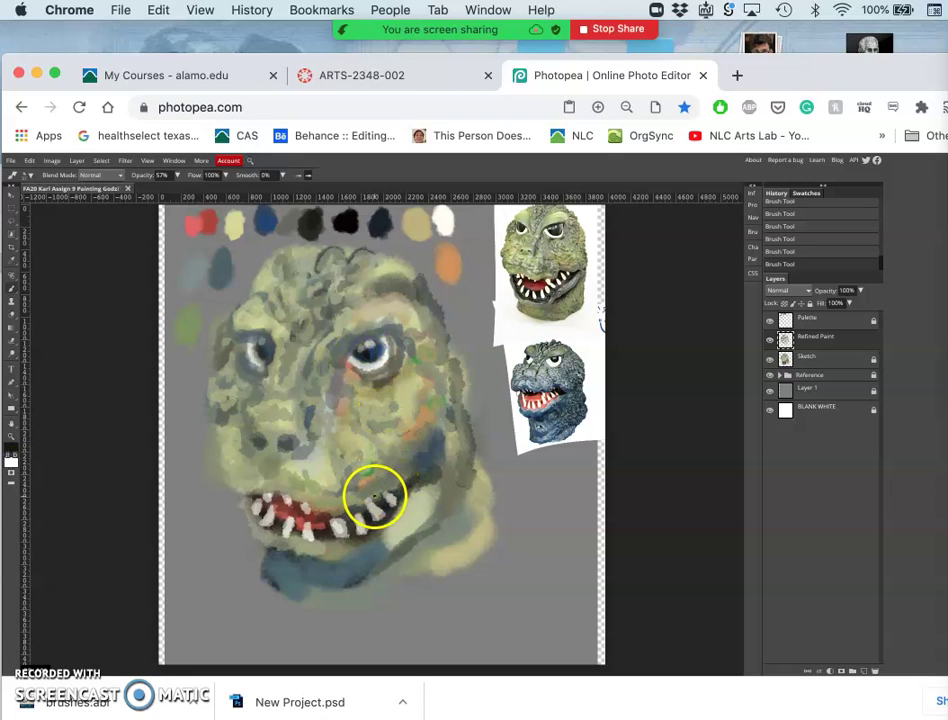
pyautogui.moveTo(376, 502); pyautogui.dragTo(382, 508)
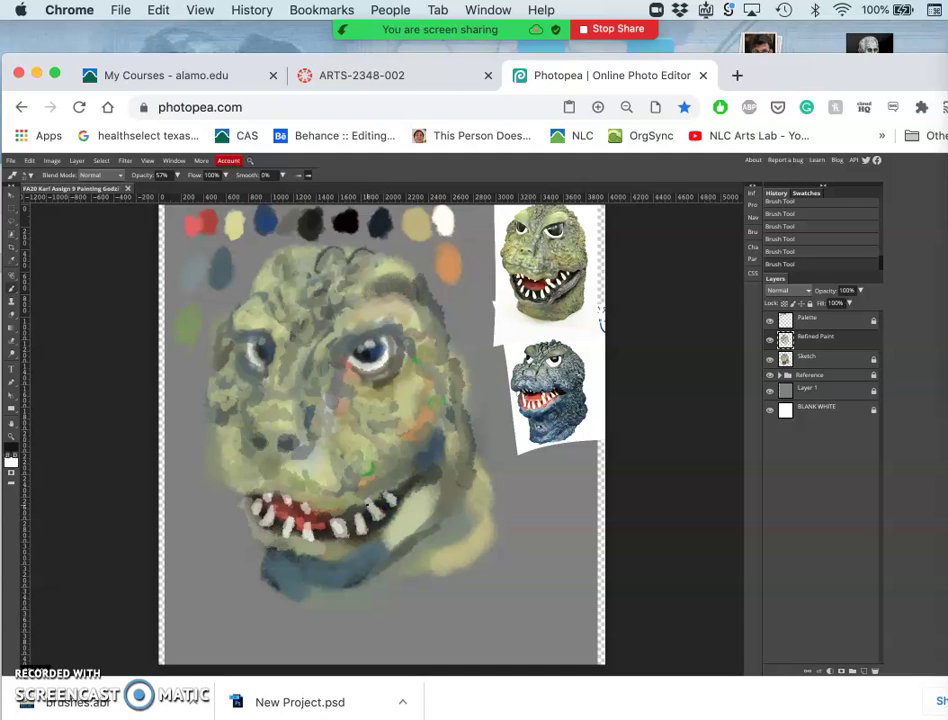
pyautogui.moveTo(367, 507); pyautogui.dragTo(369, 517)
pyautogui.click(367, 510)
pyautogui.click(327, 529)
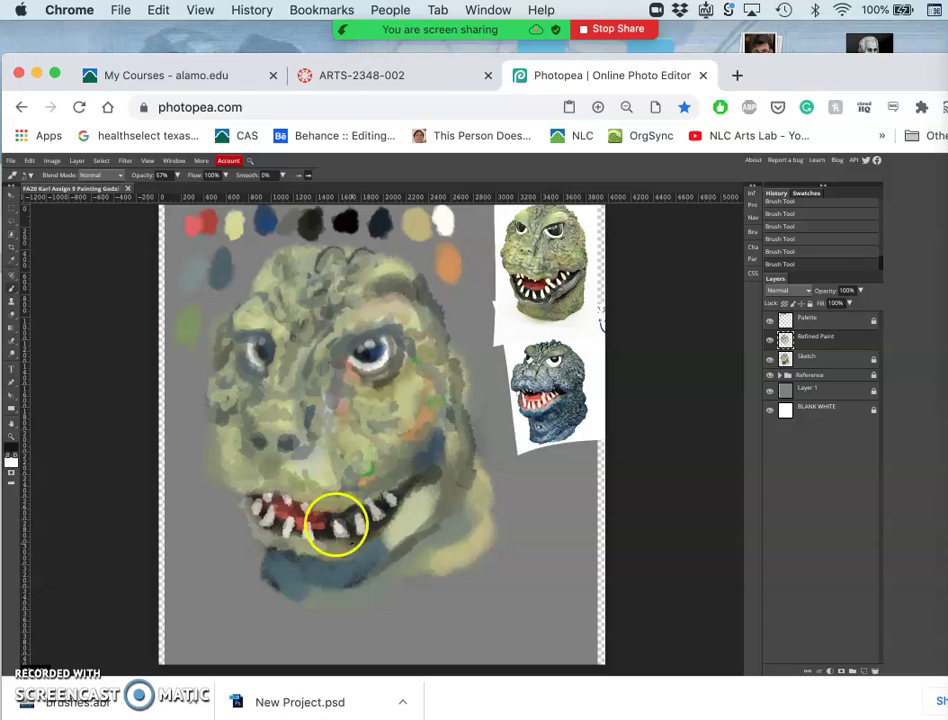
# Sample the white palette swatch, add another lower tooth and an upper tooth, and pick a gray skin tone from above the lip
pyautogui.keyDown('alt'); pyautogui.click(442, 220); pyautogui.keyUp('alt')
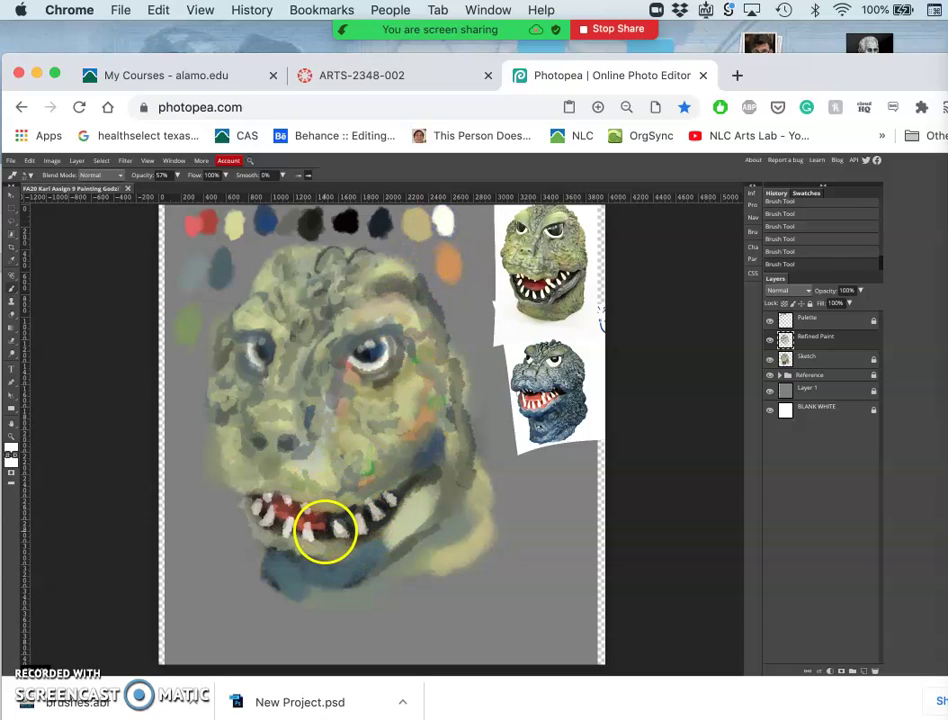
pyautogui.click(325, 530)
pyautogui.moveTo(362, 500)
pyautogui.mouseDown()
pyautogui.moveTo(420, 457)
pyautogui.moveTo(408, 449)
pyautogui.moveTo(343, 466)
pyautogui.moveTo(341, 515)
pyautogui.moveTo(334, 508)
pyautogui.moveTo(360, 508)
pyautogui.moveTo(346, 508)
pyautogui.mouseUp()
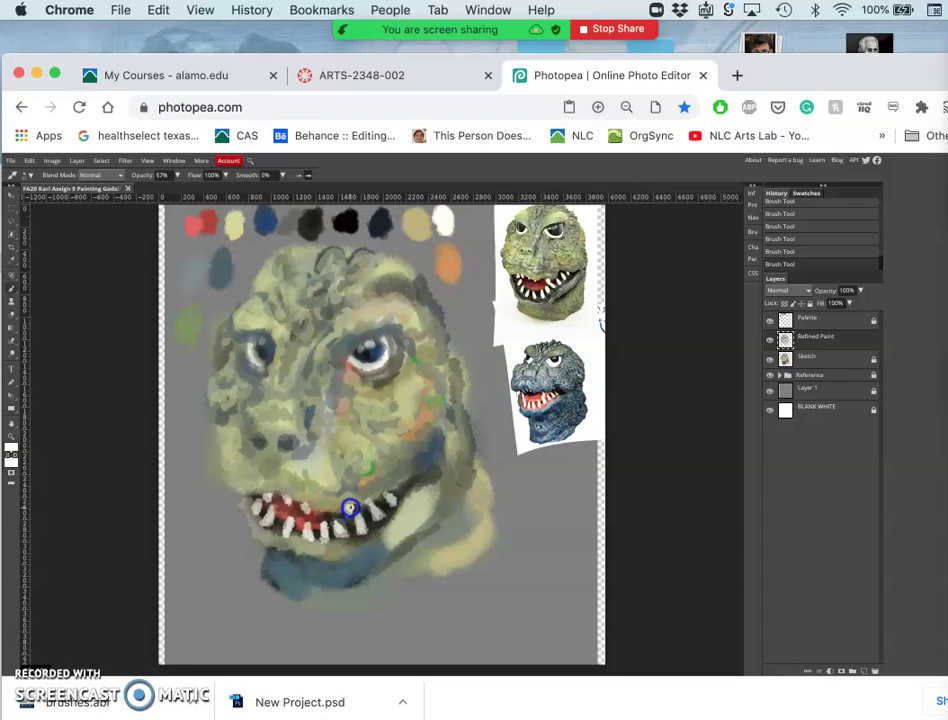
pyautogui.click(381, 474)
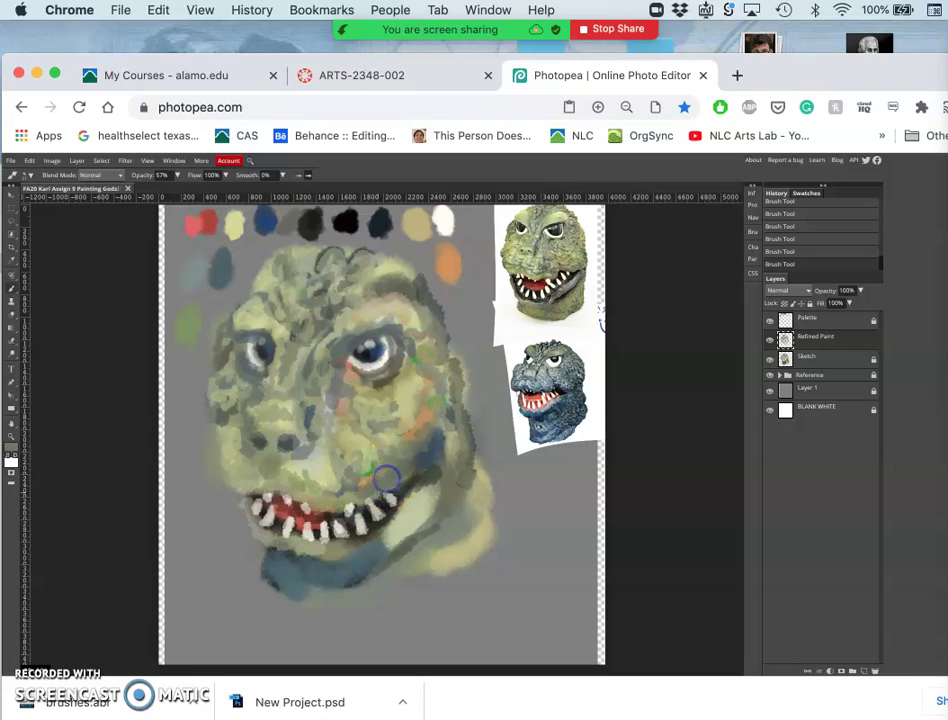